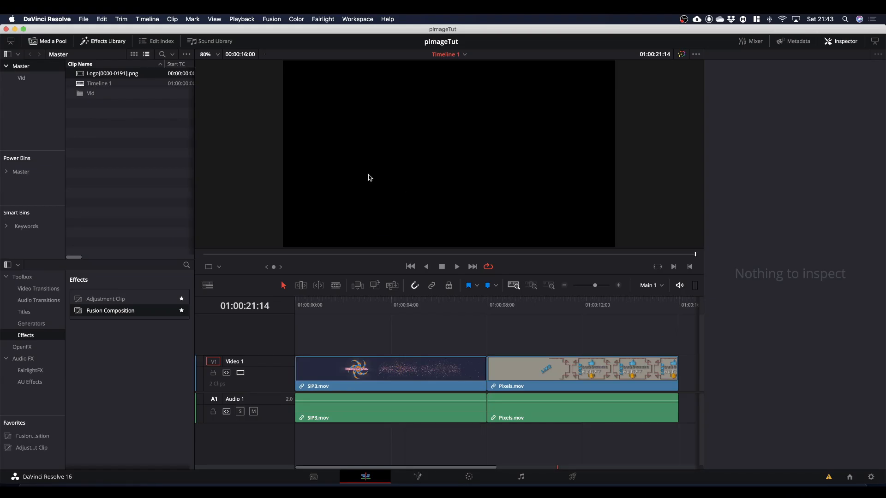
Step: Add a Fusion Composition to Video 1 after the Pixels.mov clip, park the playhead over it and open it in Fusion
click(103, 42)
click(104, 42)
click(31, 336)
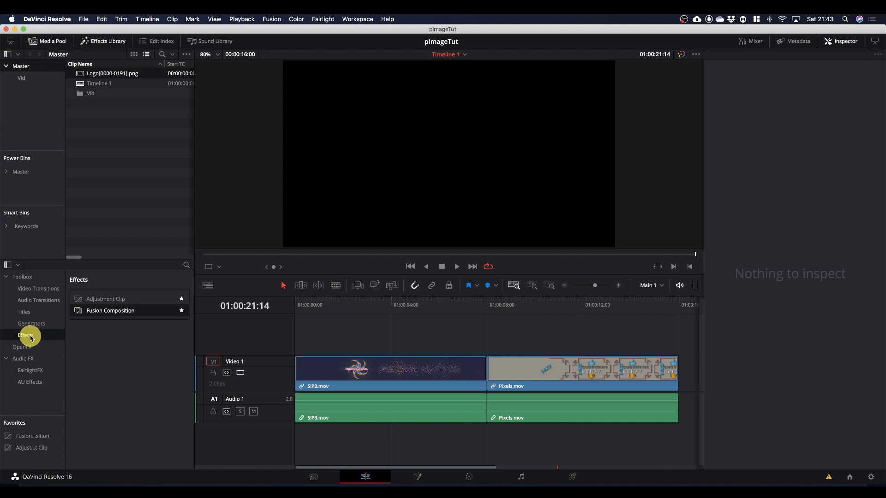
drag(107, 313, 606, 368)
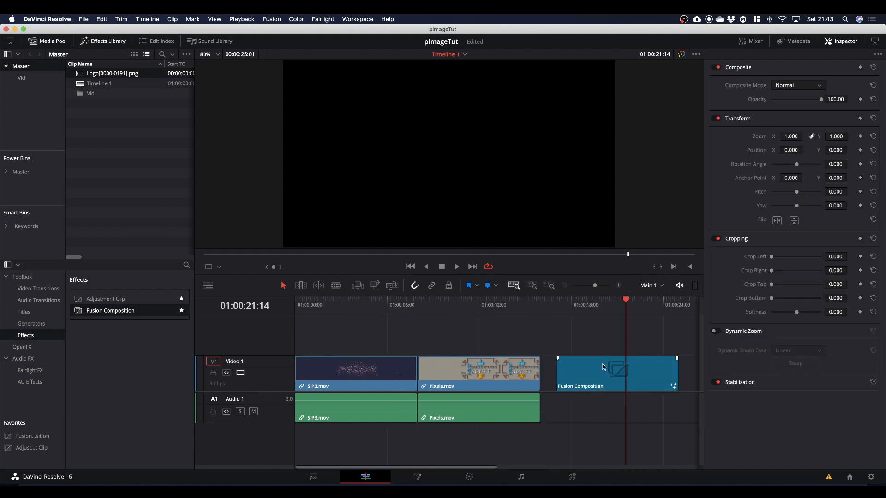
mouse_move(628, 306)
mouse_down()
mouse_move(638, 308)
mouse_move(612, 313)
mouse_up()
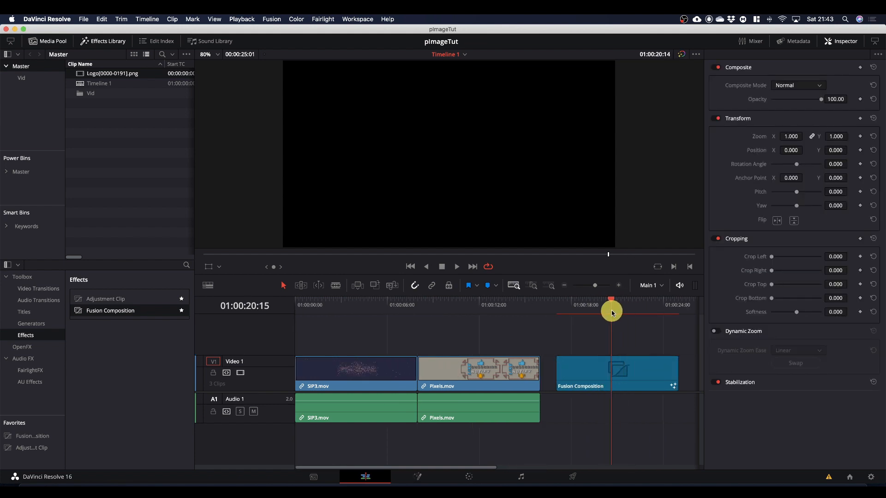
click(423, 478)
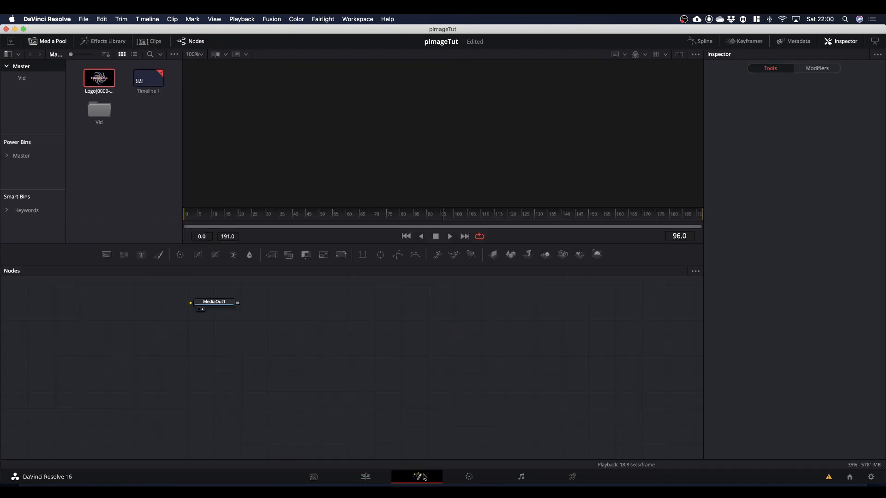
Step: Feed a new Background node into MediaOut1, space the two nodes far apart, and make the background fully transparent with Alpha 0
drag(215, 303, 562, 409)
drag(106, 254, 612, 408)
click(145, 408)
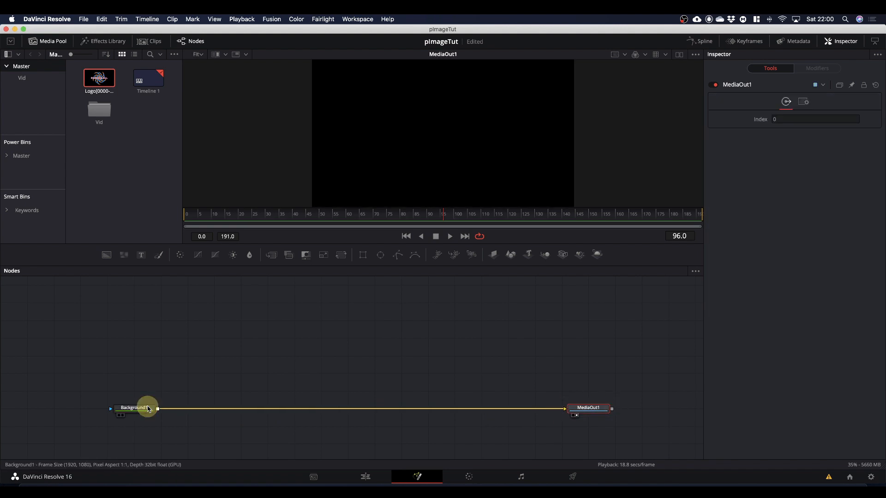
drag(829, 306, 728, 320)
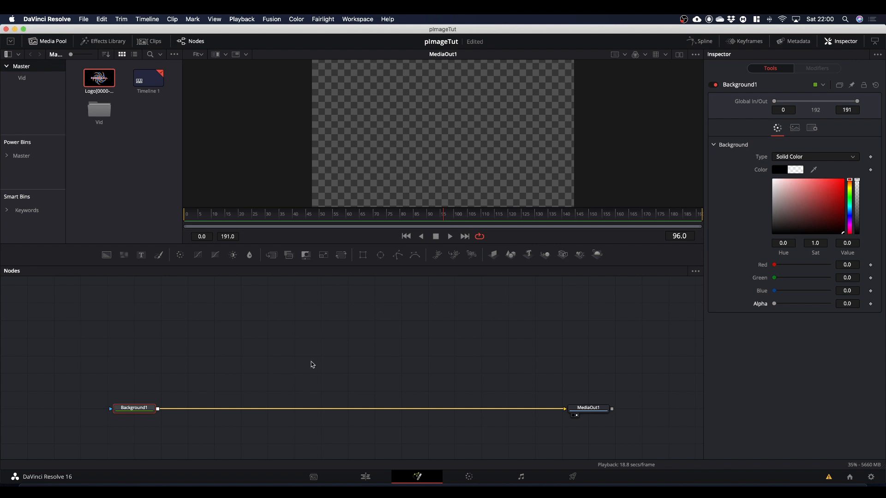
Step: Bring the Logo[0000-0191].png sequence into the node graph and attach a pImageEmitter node after it, leaving a wide gap between them
drag(99, 80, 375, 181)
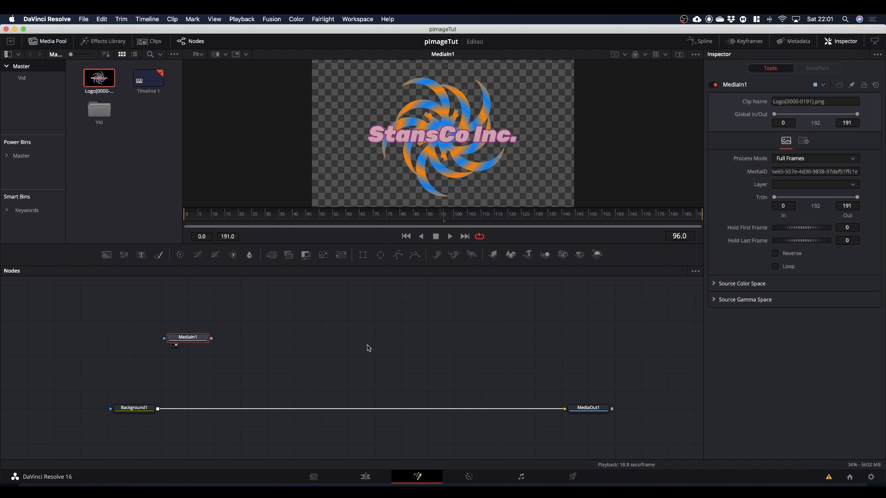
key(shift+space)
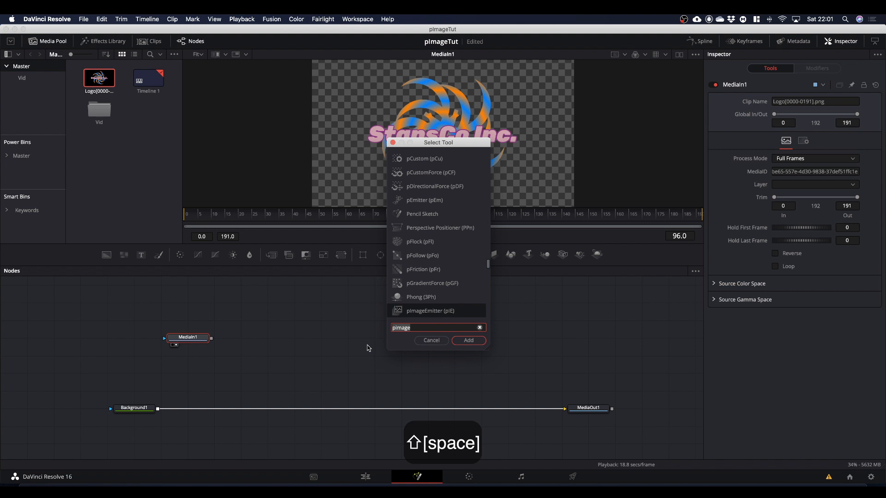
text(pimage)
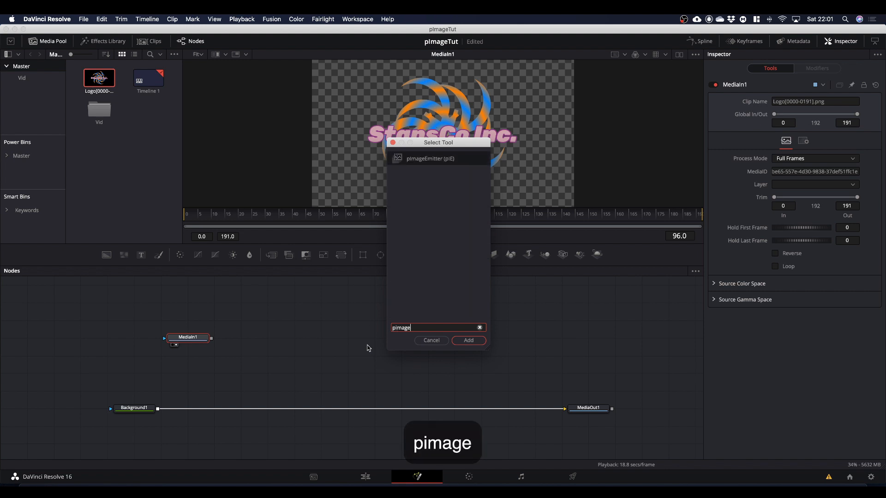
key(Return)
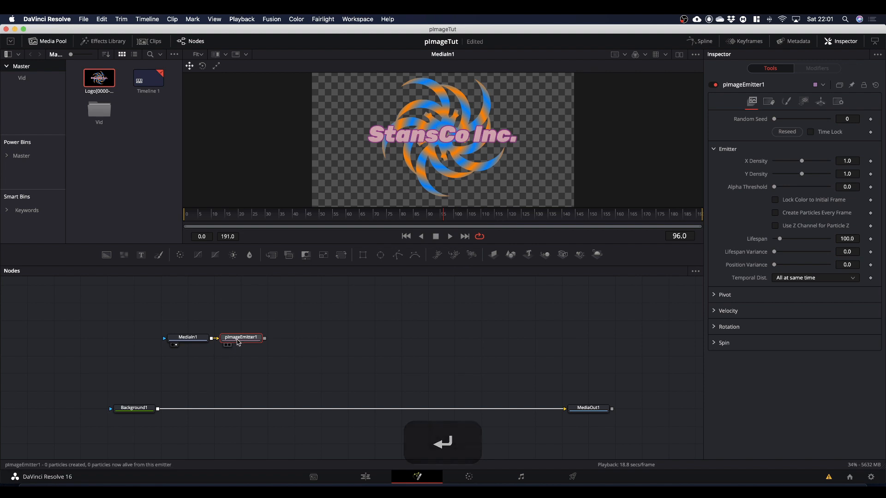
drag(240, 338, 348, 339)
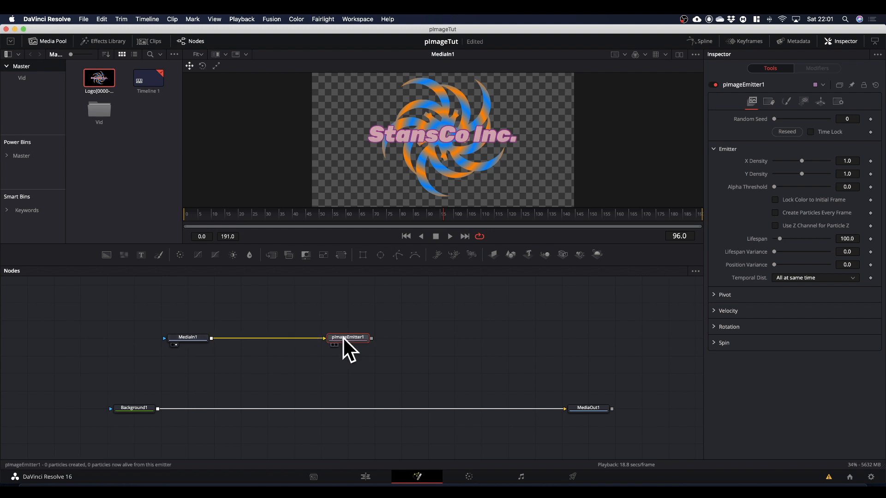
drag(356, 340, 408, 340)
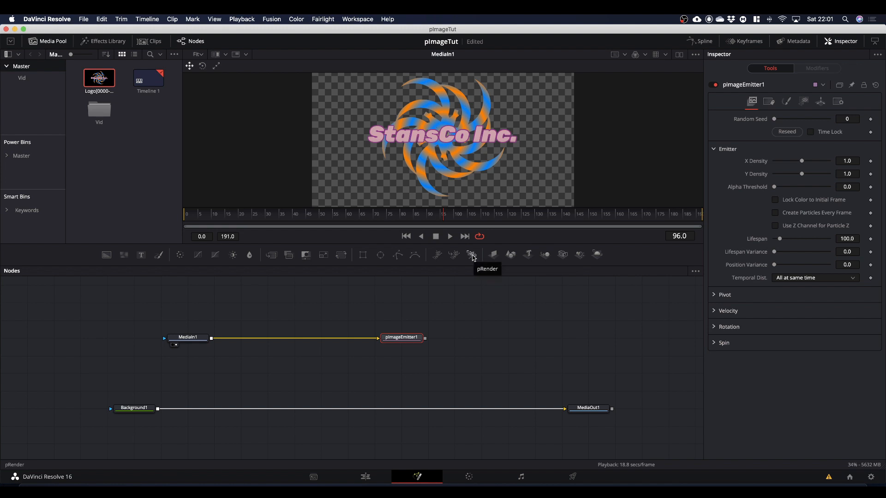
Step: Connect a pRender node after pImageEmitter1, set its Output Mode to 2D and show it in the viewer
drag(471, 256, 481, 340)
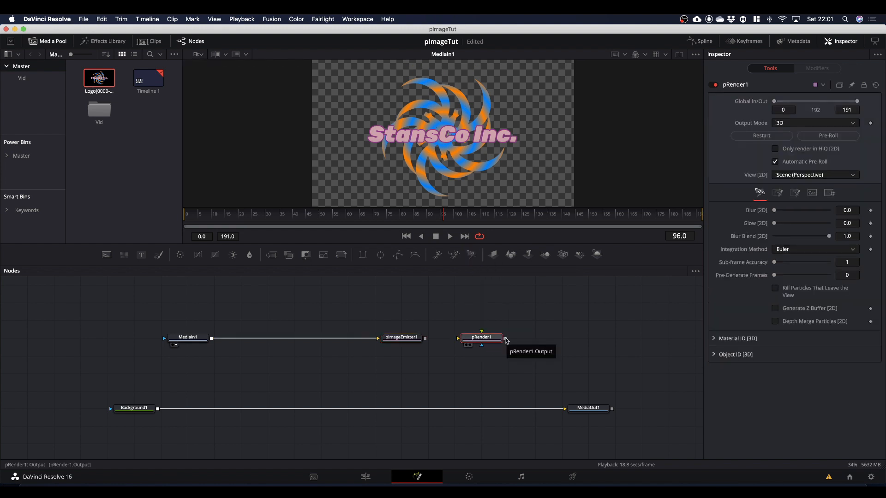
drag(425, 338, 480, 338)
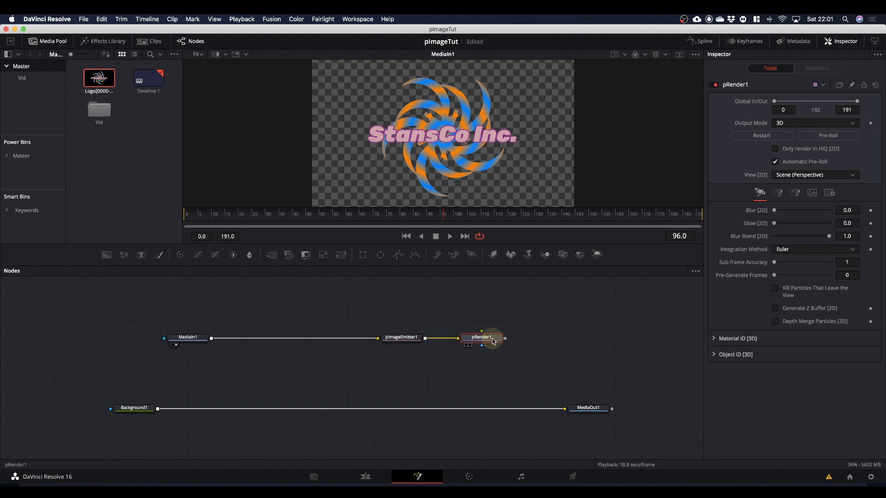
click(780, 124)
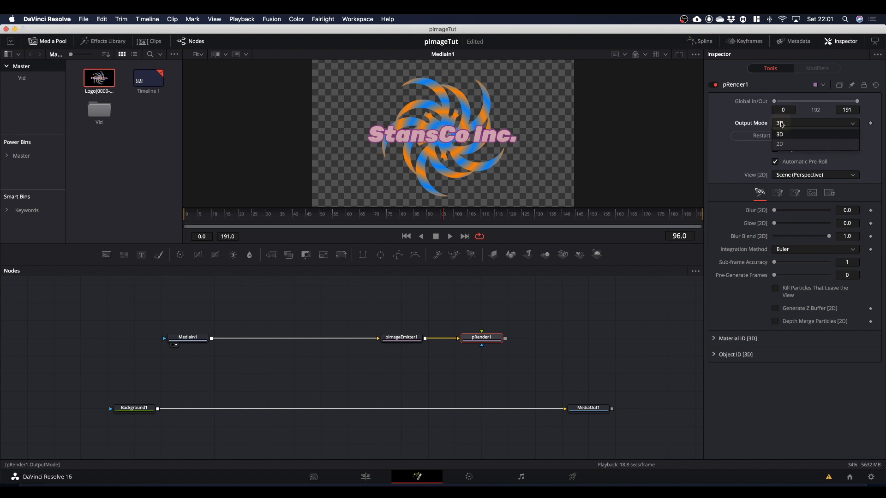
click(782, 133)
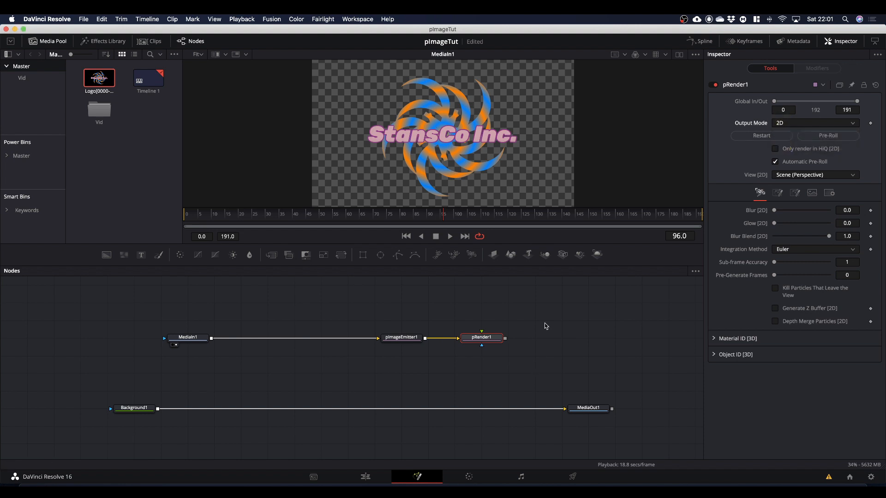
click(483, 343)
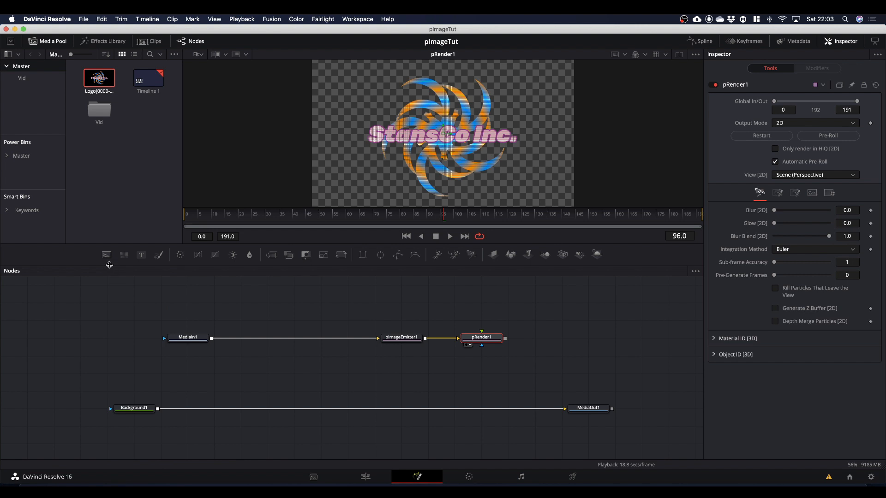
Step: Add a second Background node above pRender1, turn off its Auto Resolution and set its size to 256 by 256
drag(107, 256, 471, 321)
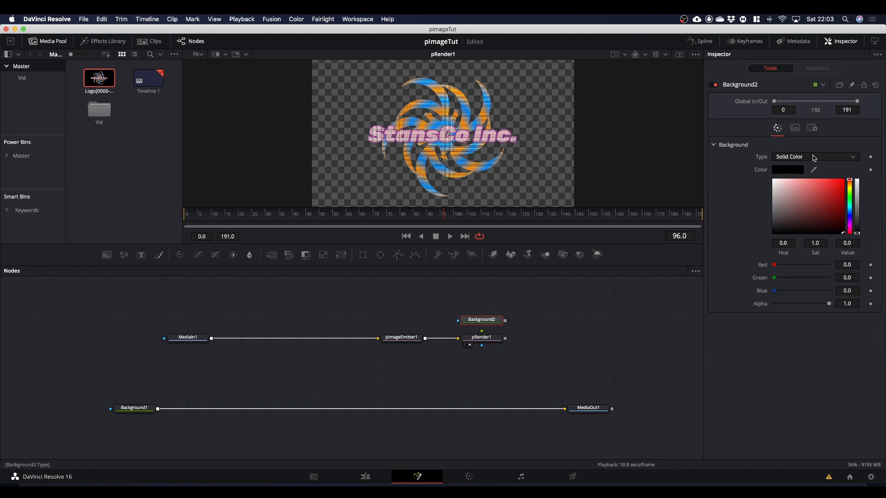
click(795, 129)
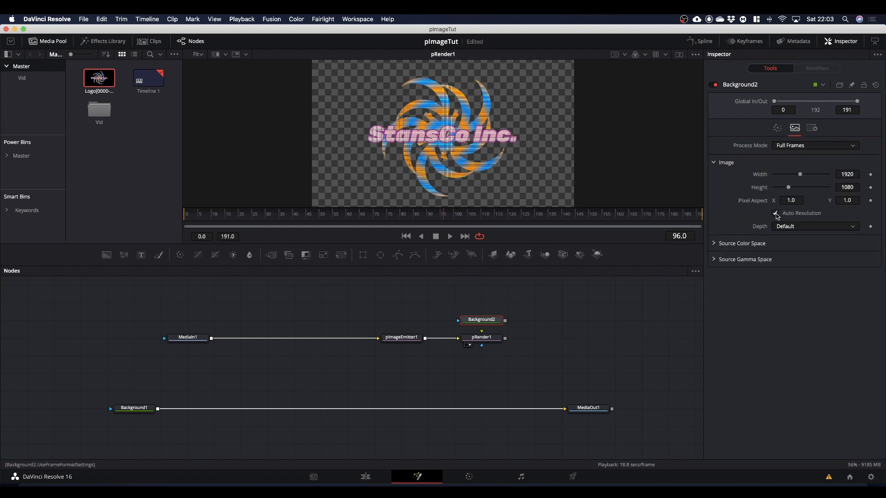
click(776, 213)
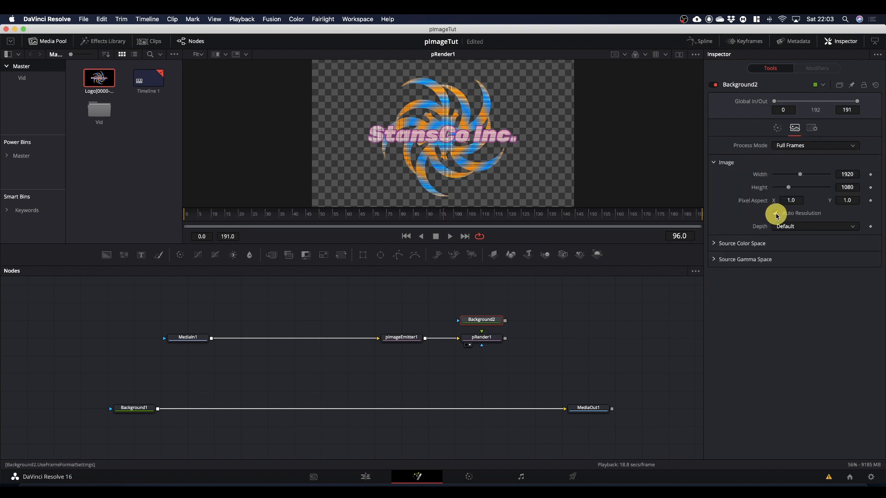
click(848, 174)
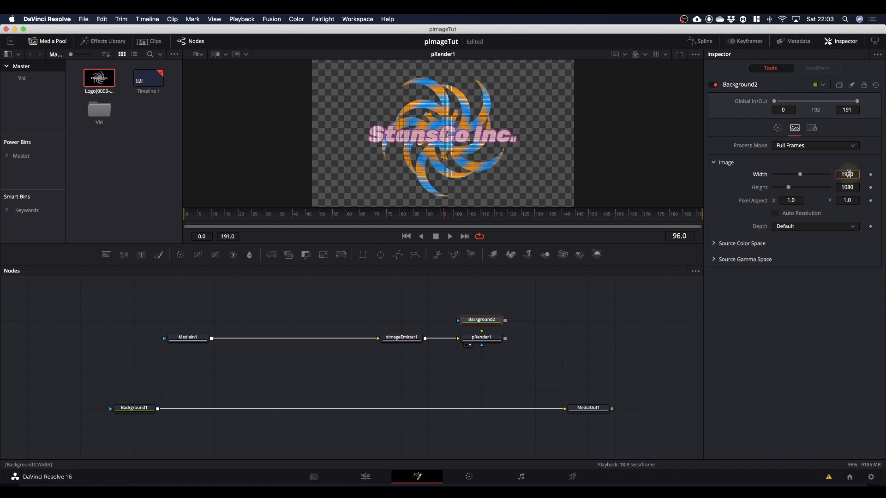
text(256)
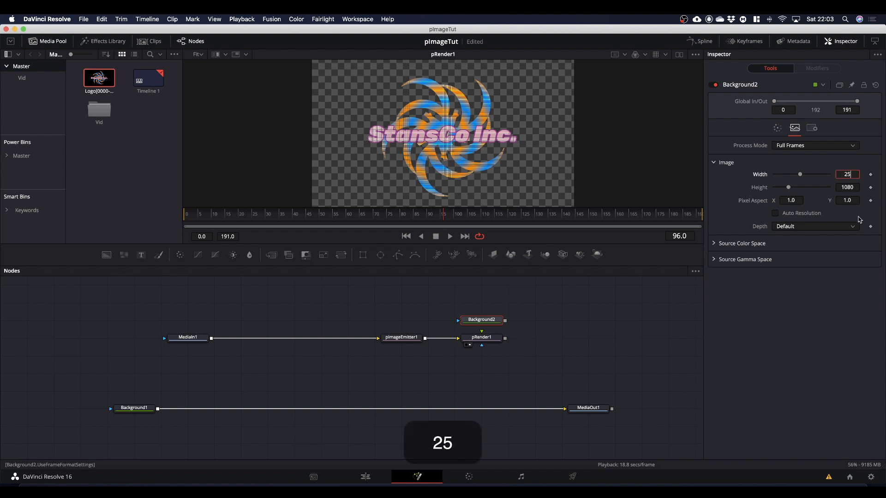
click(851, 188)
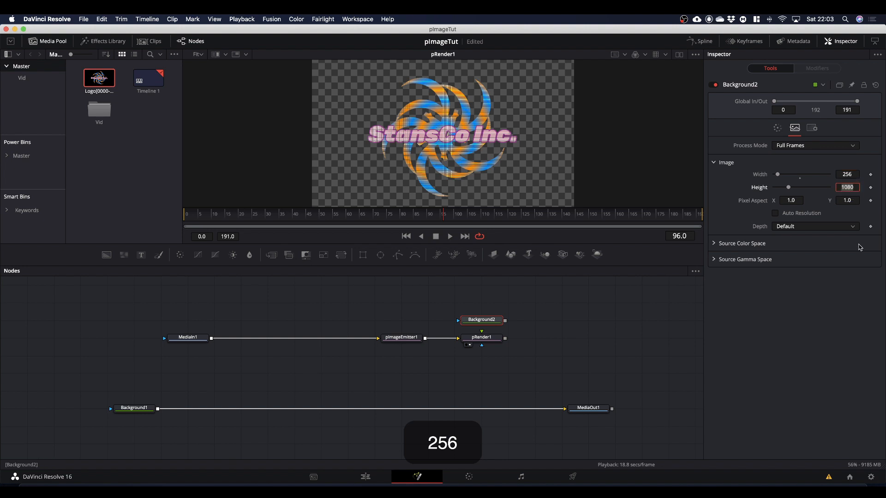
text(256)
click(805, 349)
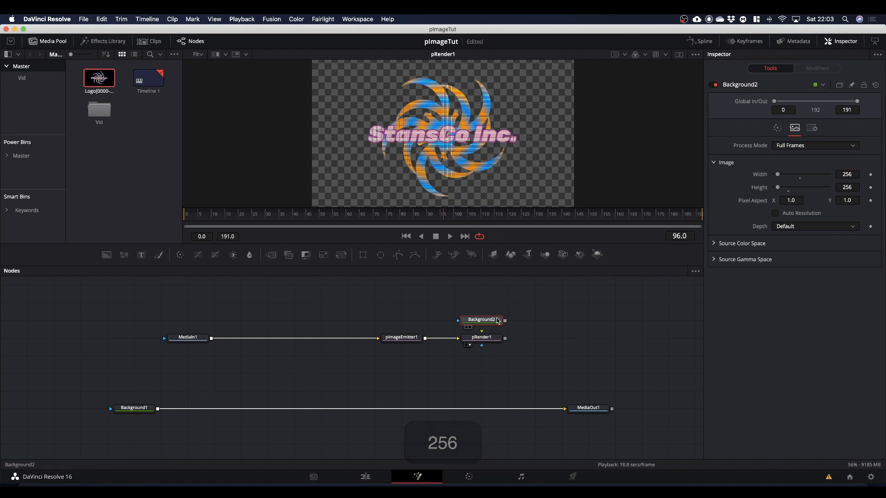
Step: Show Background2 in the viewer and mask it with an Ellipse enlarged to about 0.996 in width and height
drag(479, 321, 478, 184)
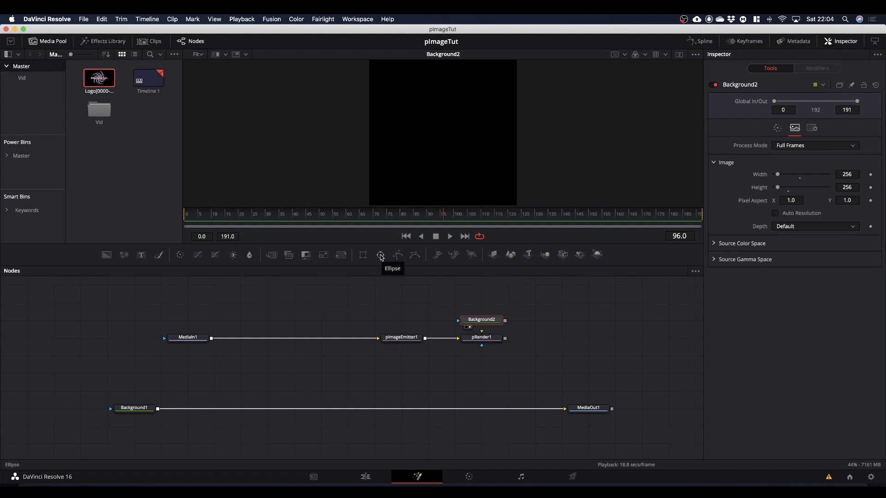
drag(381, 258, 485, 304)
drag(469, 155, 500, 181)
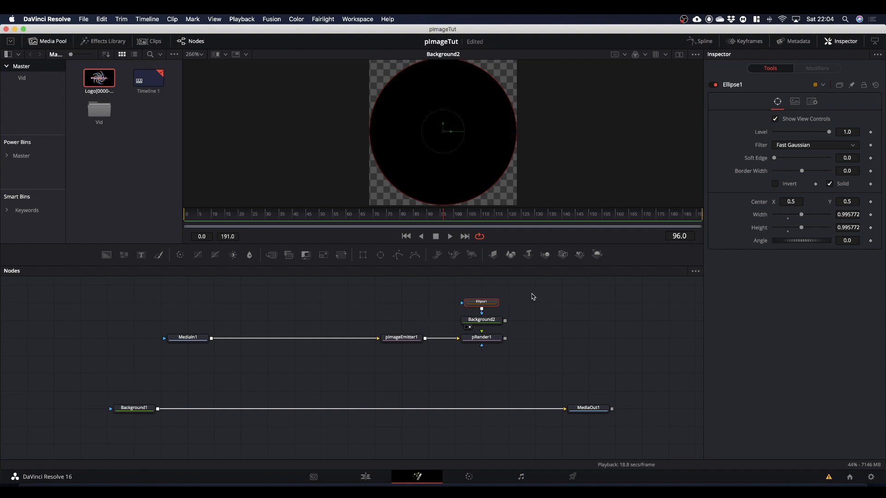
Step: Change Background2's fill type to Gradient with the Radial gradient type
click(483, 323)
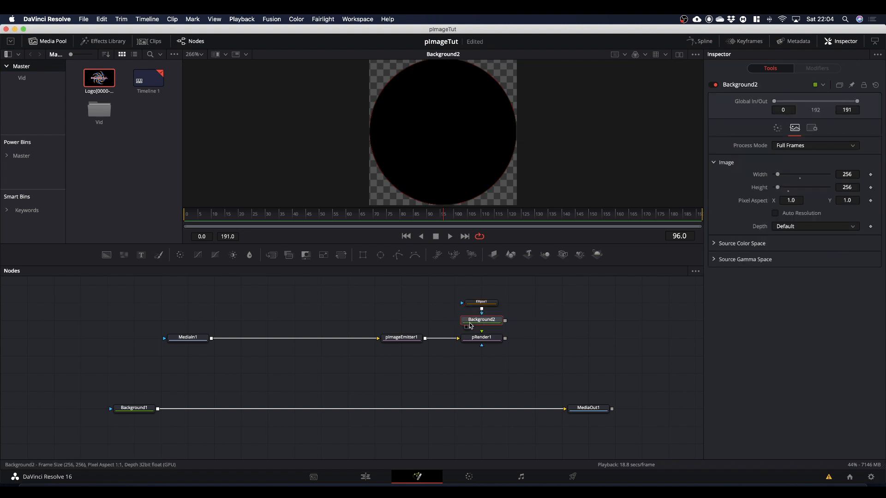
click(777, 129)
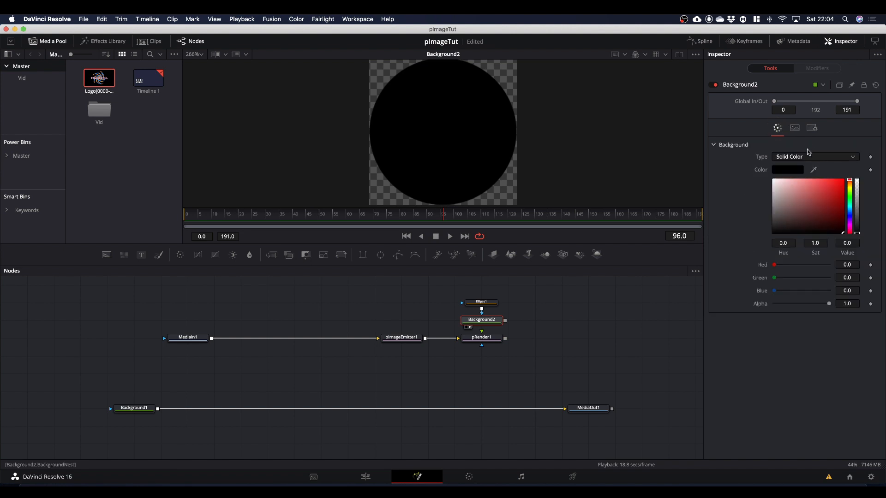
click(795, 157)
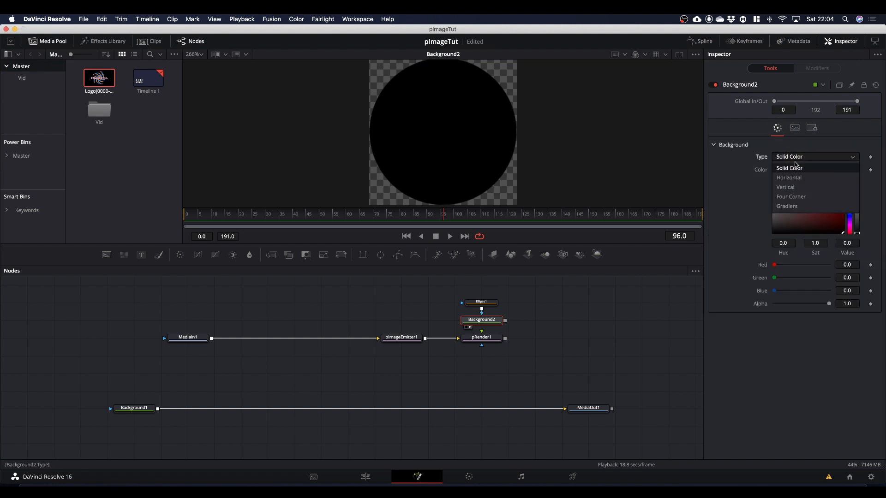
click(797, 206)
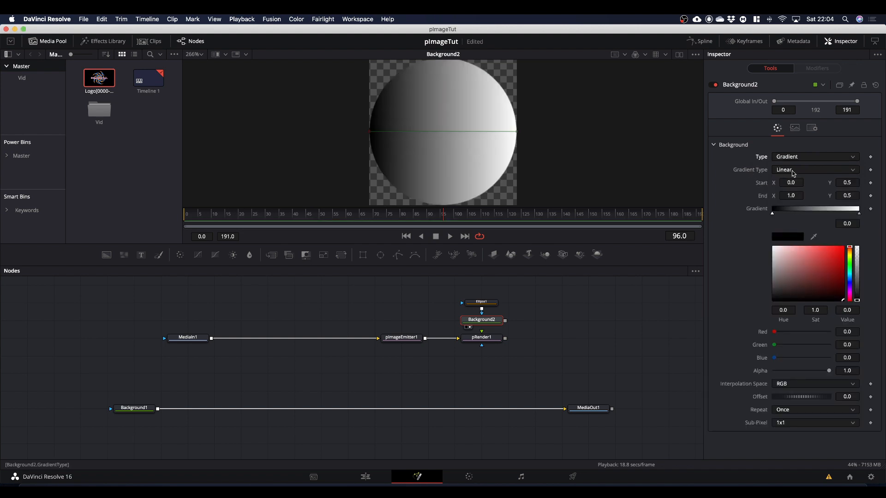
click(793, 171)
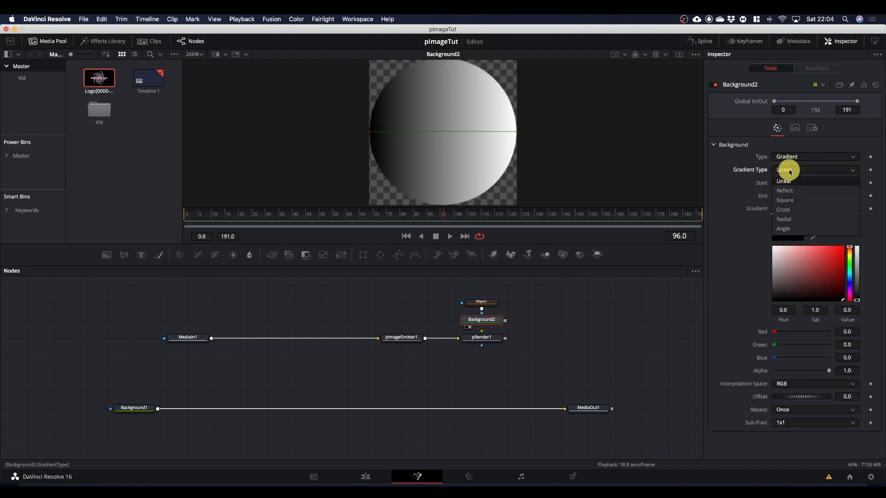
click(790, 220)
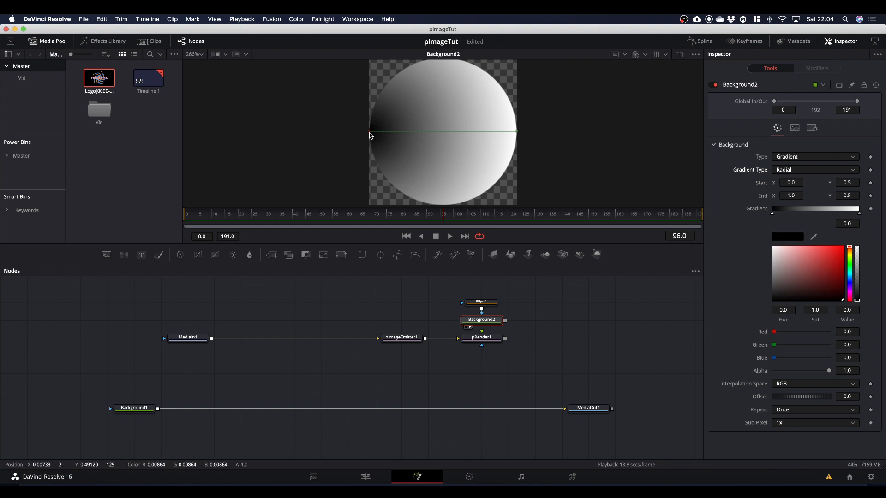
Step: Move the radial gradient's start to about 0.38, 0.34 and its end to about 0.96, 0.90, and make its start color white
drag(370, 135, 425, 155)
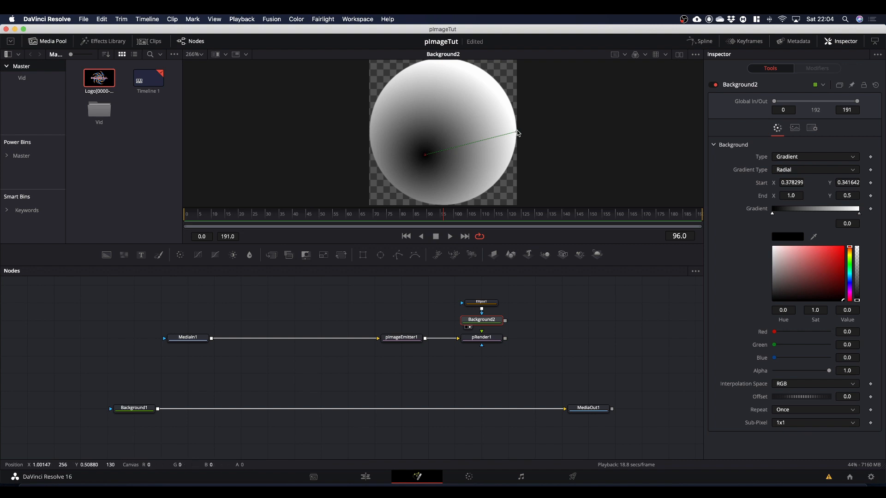
drag(517, 133, 511, 71)
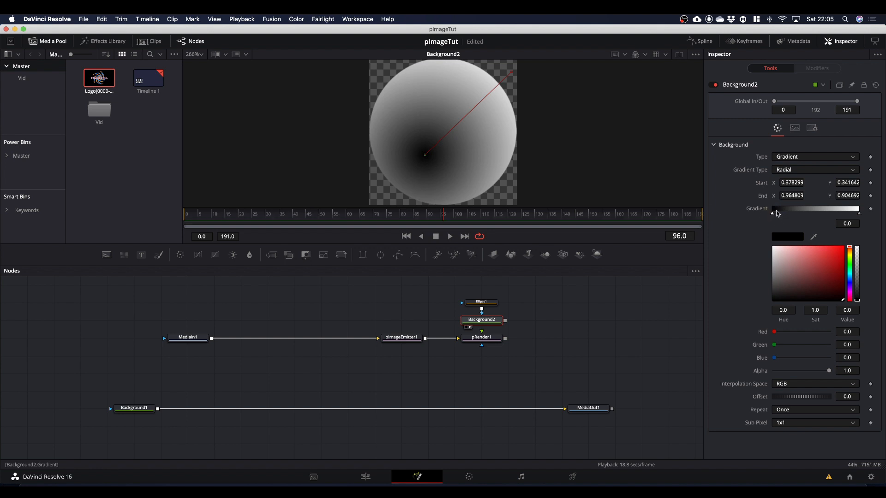
drag(831, 288, 731, 219)
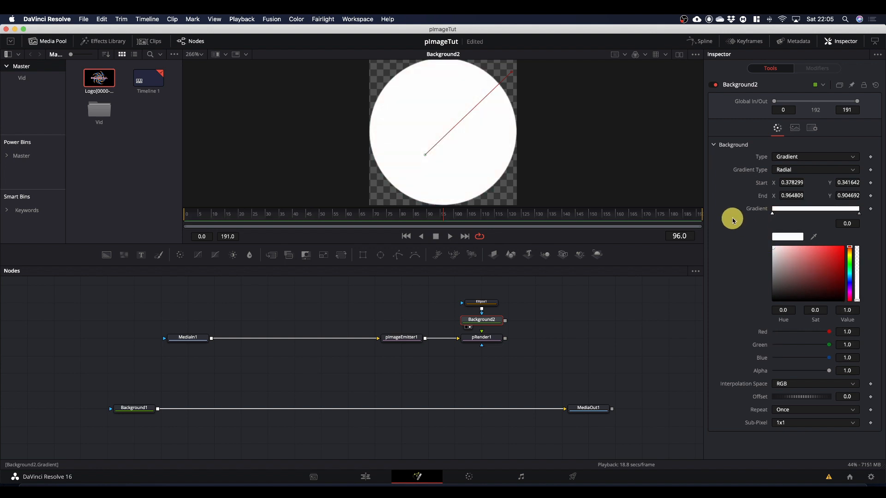
Step: Make the radial gradient's end color black and move its start to about 0.38, 0.35 and its end to about 0.91, 0.91
click(860, 214)
drag(769, 249, 834, 322)
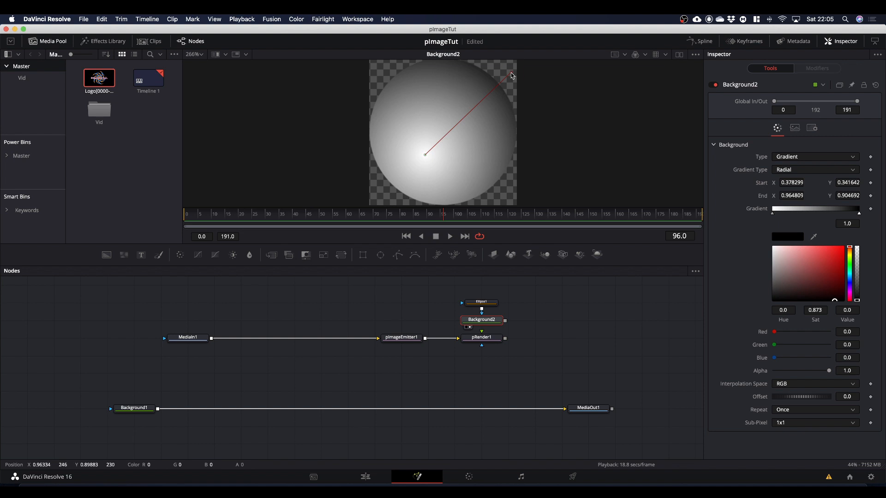
drag(511, 75, 496, 70)
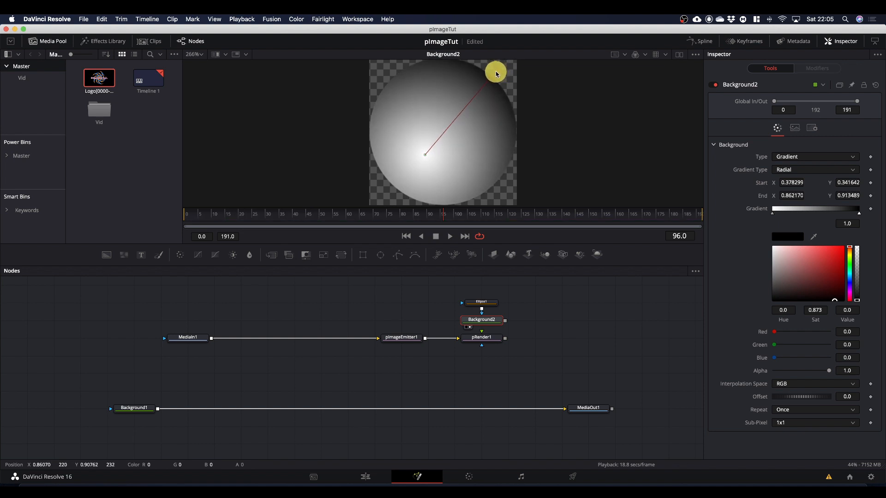
drag(423, 156, 425, 154)
click(425, 162)
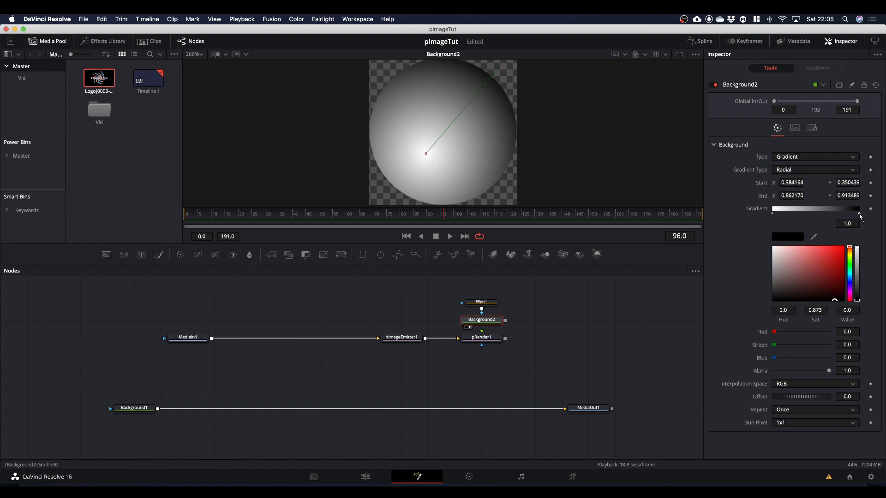
mouse_move(859, 215)
mouse_down()
mouse_move(834, 216)
mouse_move(865, 218)
mouse_up()
drag(497, 74, 505, 72)
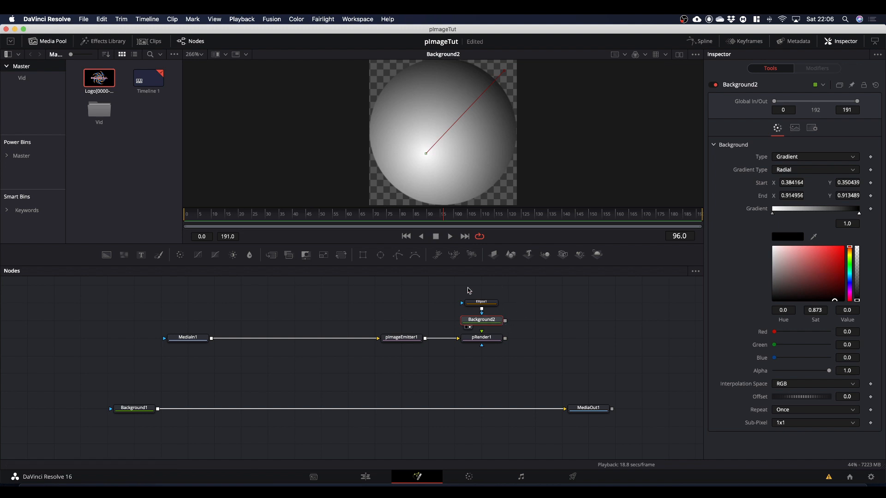
Step: Set pImageEmitter1's style to Bitmap, connect Background2 as its style bitmap, and place Background2 with its Ellipse mask directly above the emitter
drag(467, 290, 386, 304)
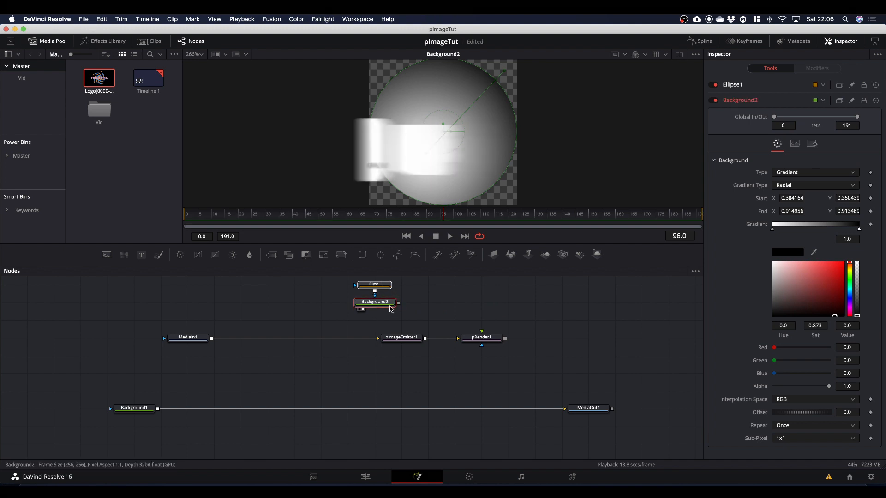
click(402, 337)
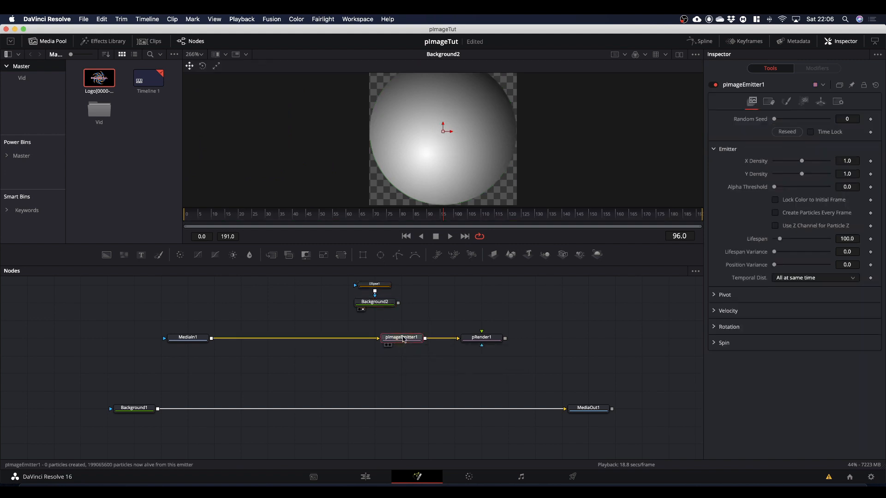
click(787, 102)
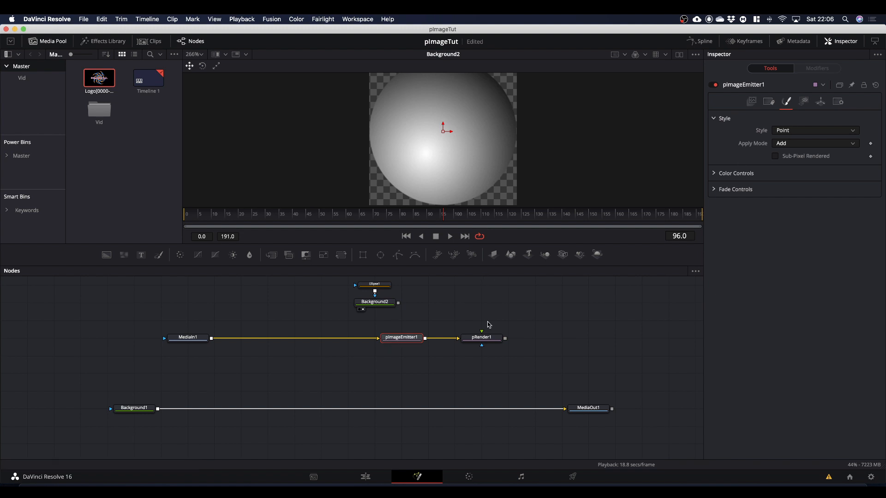
click(791, 131)
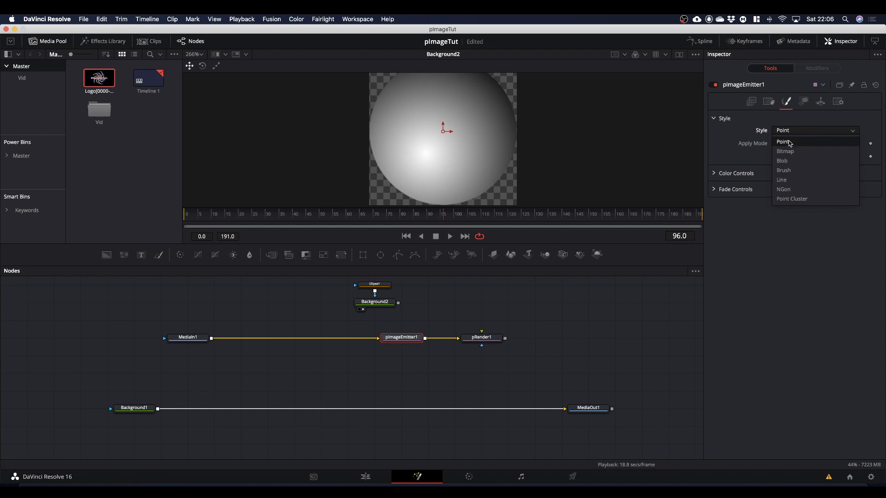
click(788, 151)
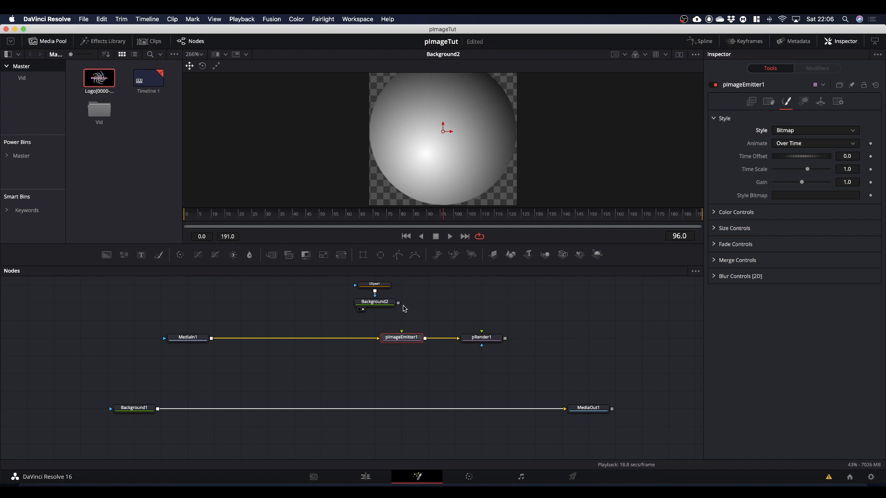
drag(398, 303, 402, 334)
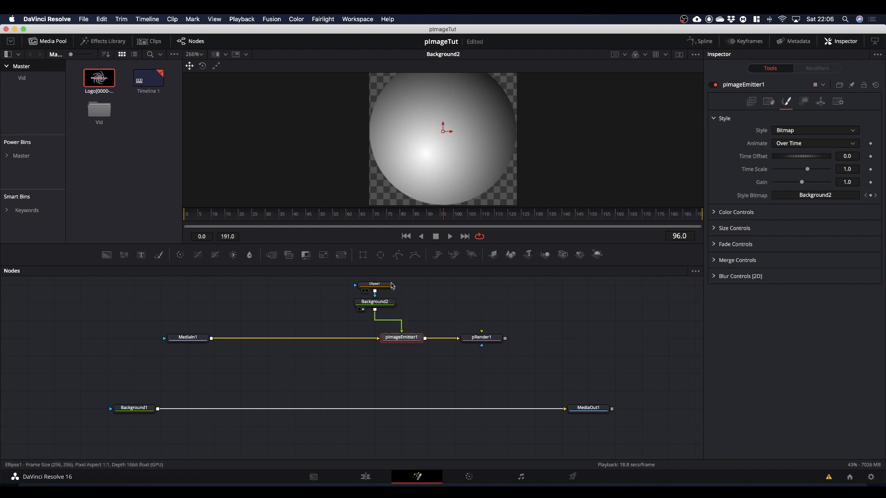
drag(391, 279, 408, 326)
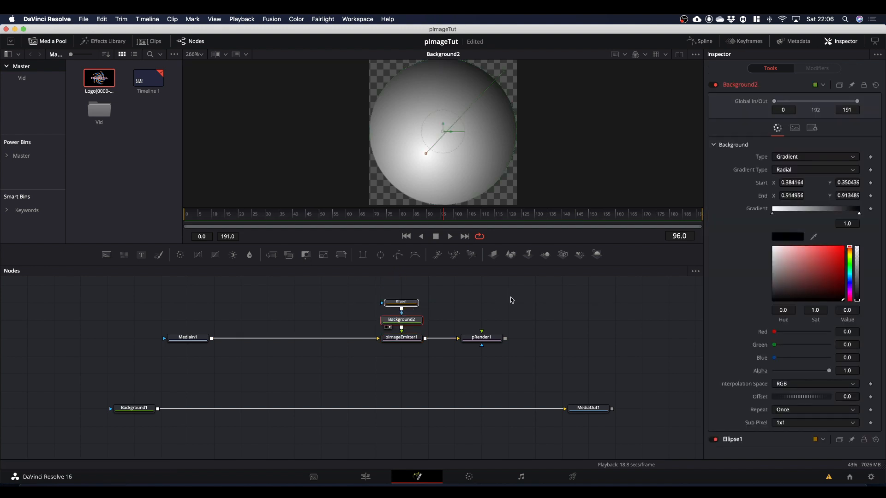
Step: Show pRender1 in the viewer and fit the whole frame to the view
click(494, 333)
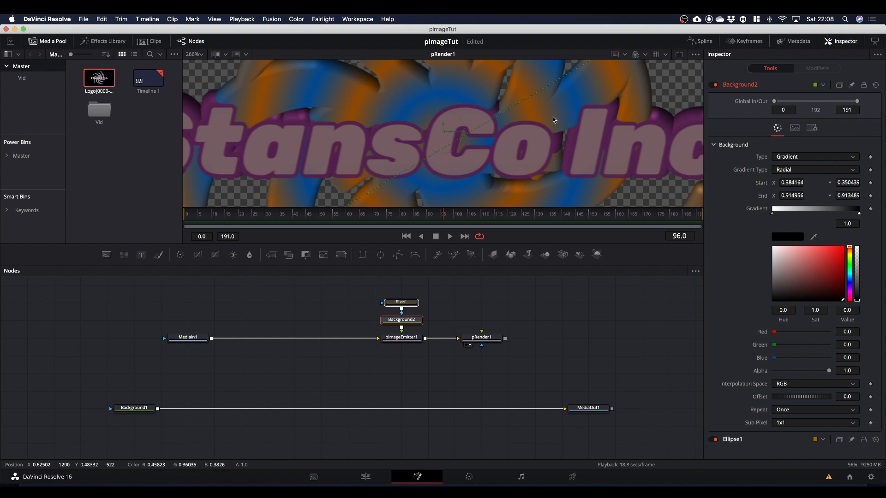
click(201, 55)
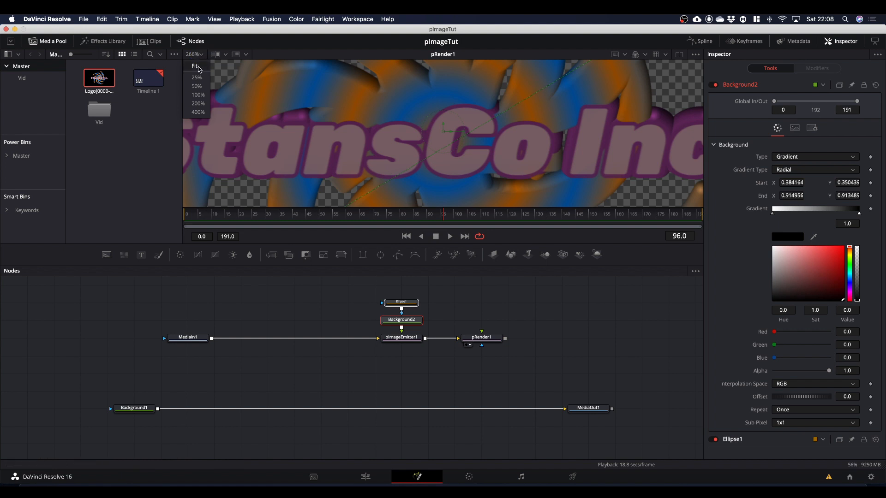
click(195, 67)
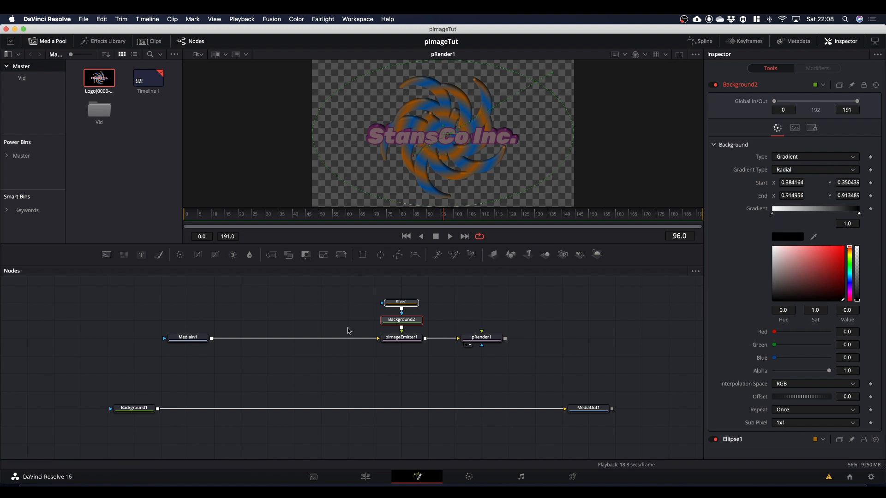
Step: Set the particle size in pImageEmitter1's style settings to 0.04
click(401, 341)
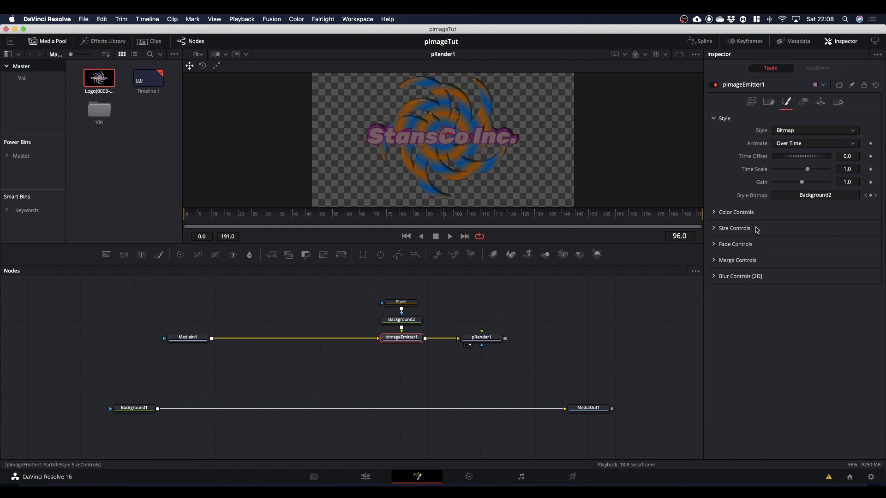
click(714, 229)
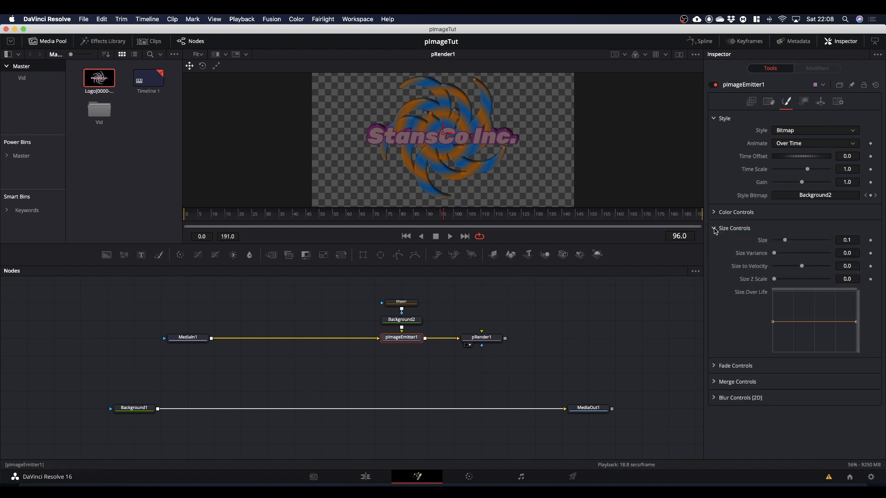
click(852, 240)
text(0.0)
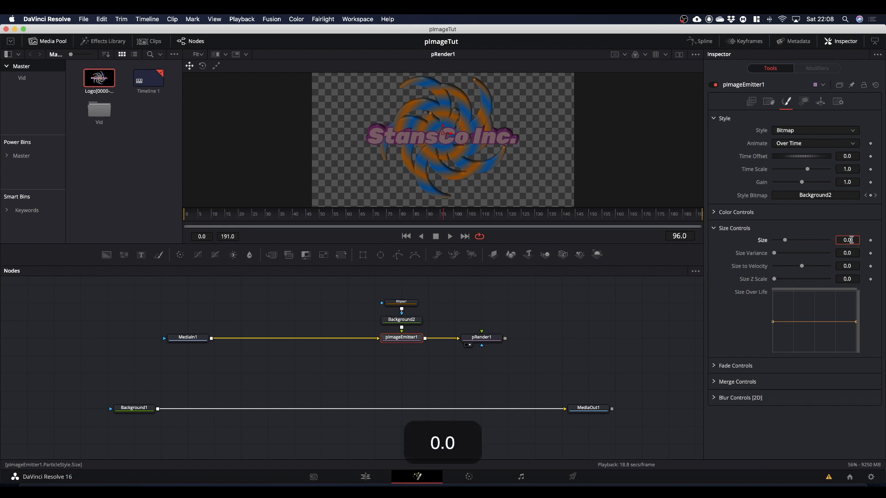
text(4)
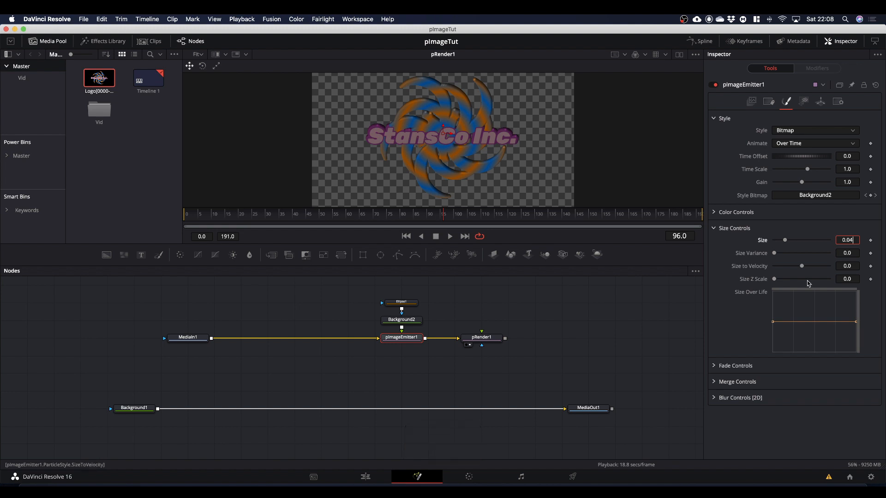
key(Return)
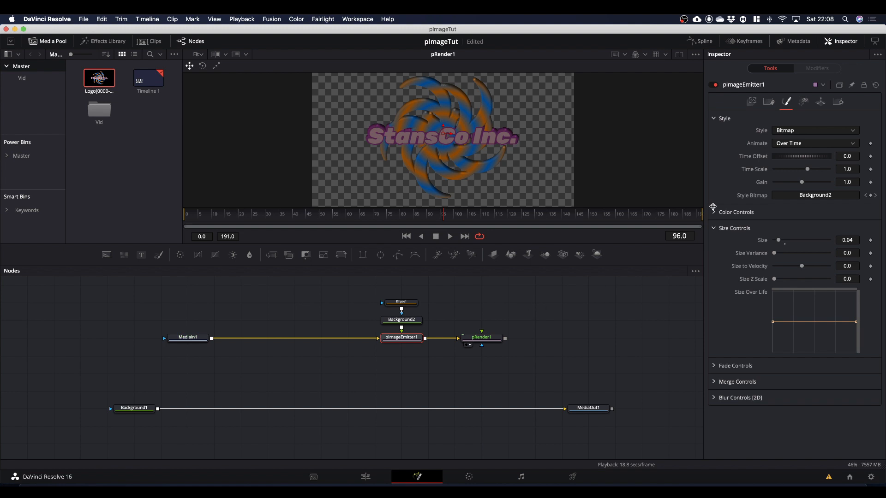
Step: Set both the X Density and Y Density of pImageEmitter1 to 0.15
click(752, 102)
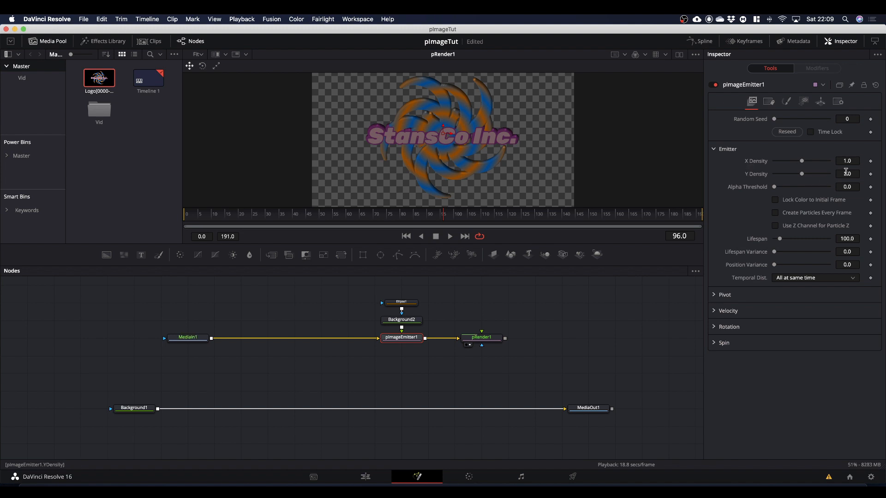
click(848, 160)
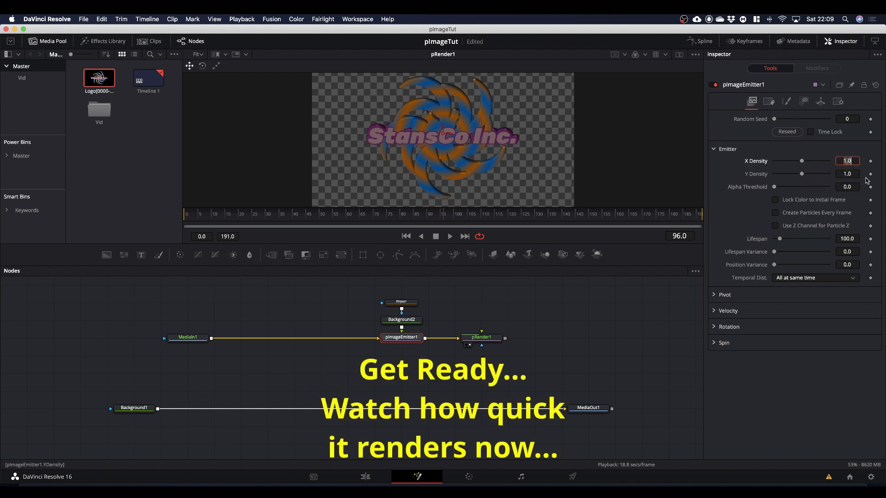
text(0.1)
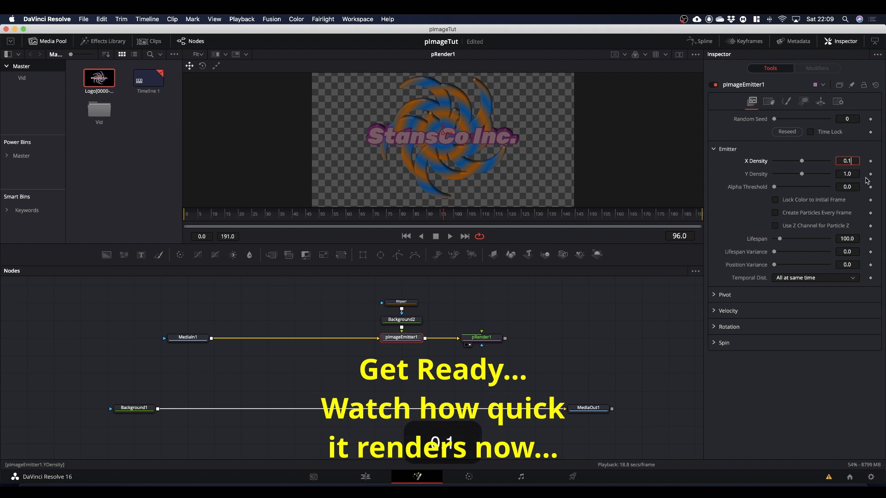
text(5)
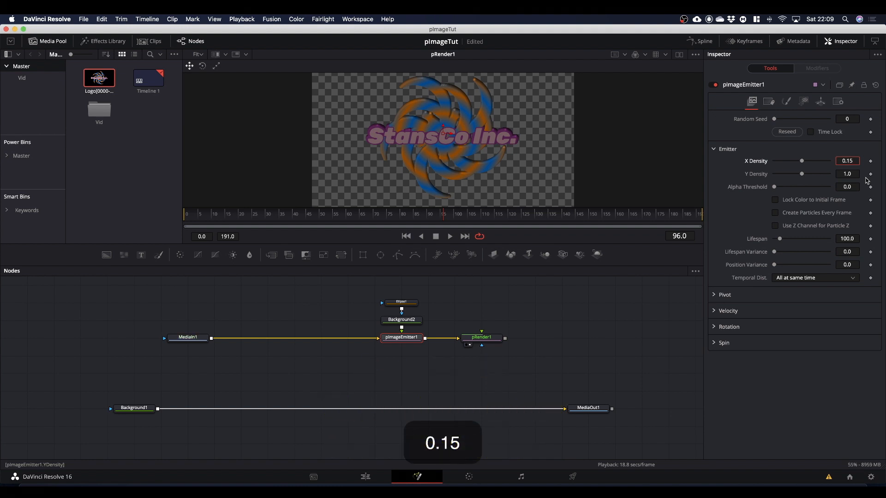
click(852, 173)
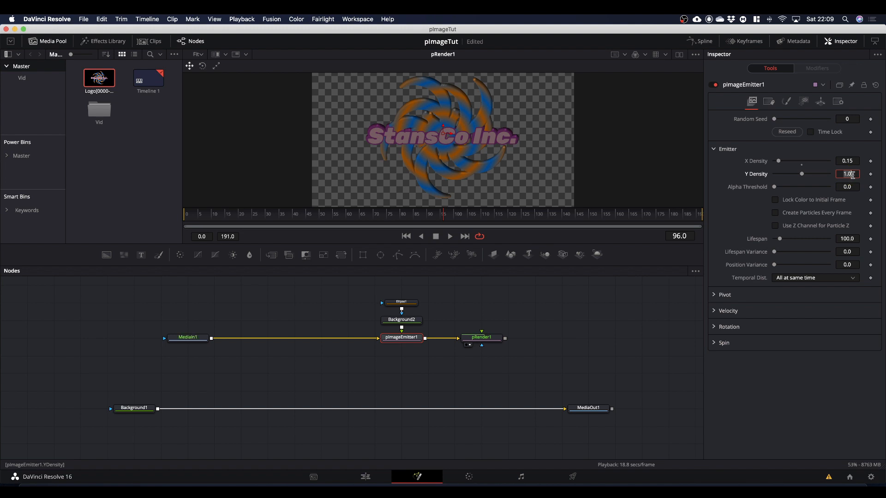
text(0.15)
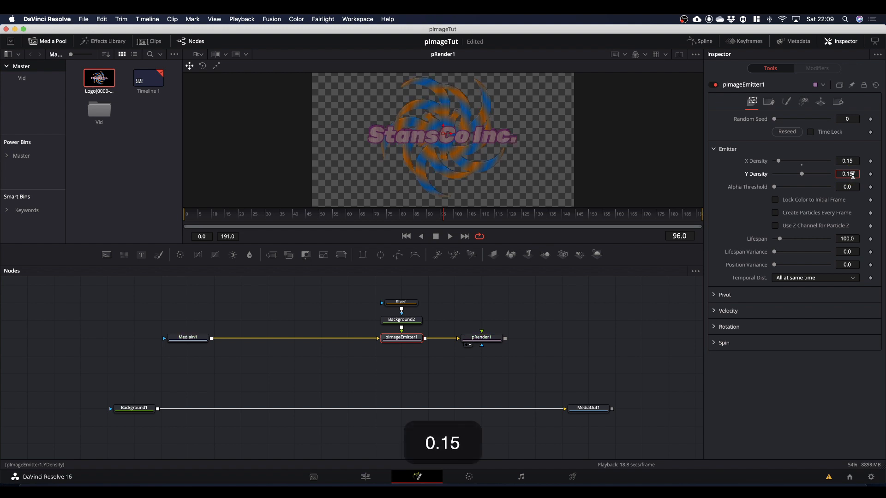
key(Return)
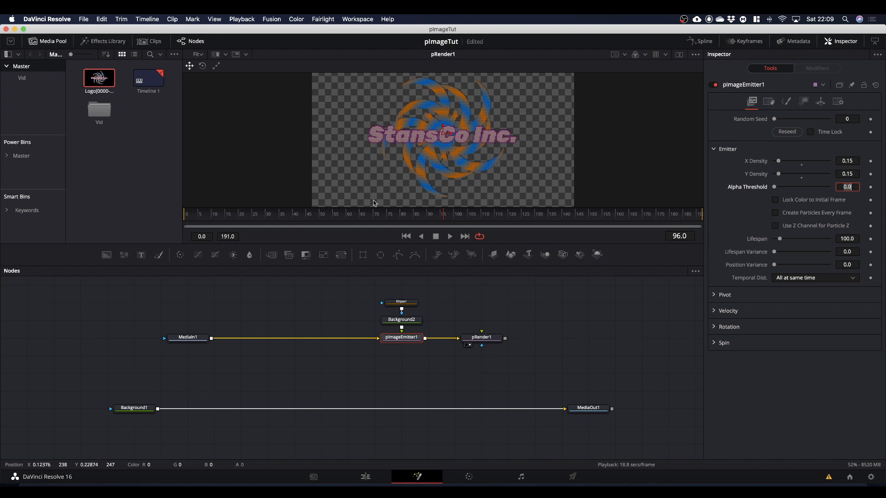
Step: Play the particle render from frame 0 past frame 100 and scrub the timeline to check when the particles show
drag(444, 220, 148, 223)
key(space)
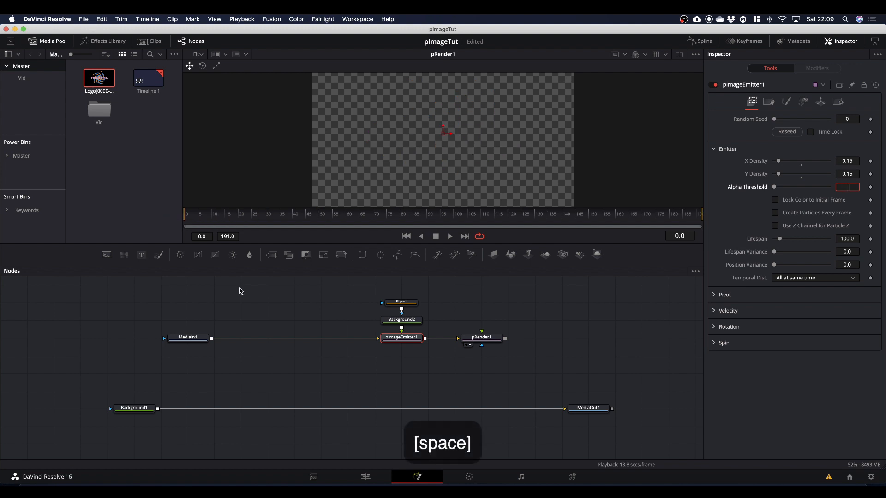
click(308, 294)
key(space)
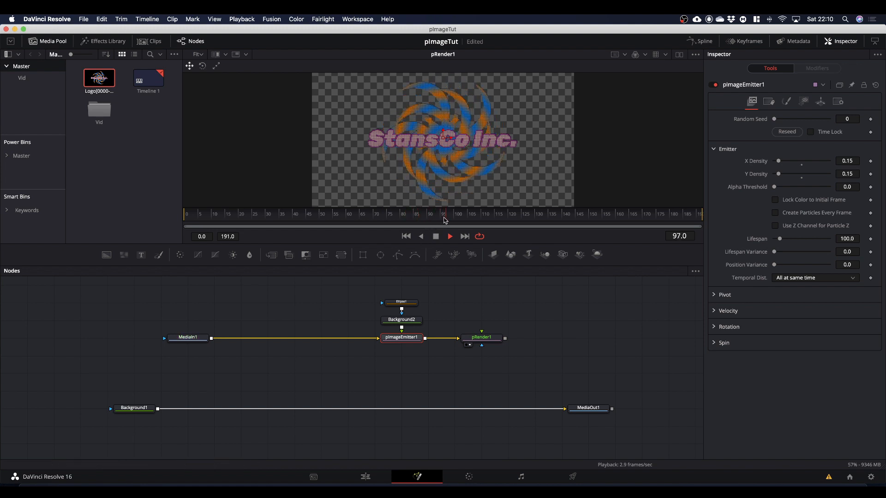
key(space)
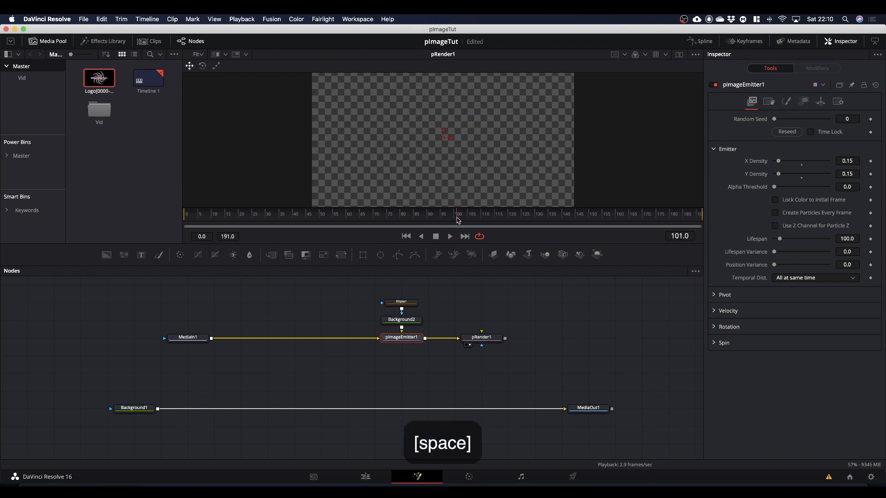
mouse_move(456, 220)
mouse_down()
mouse_move(422, 221)
mouse_move(466, 223)
mouse_move(456, 225)
mouse_up()
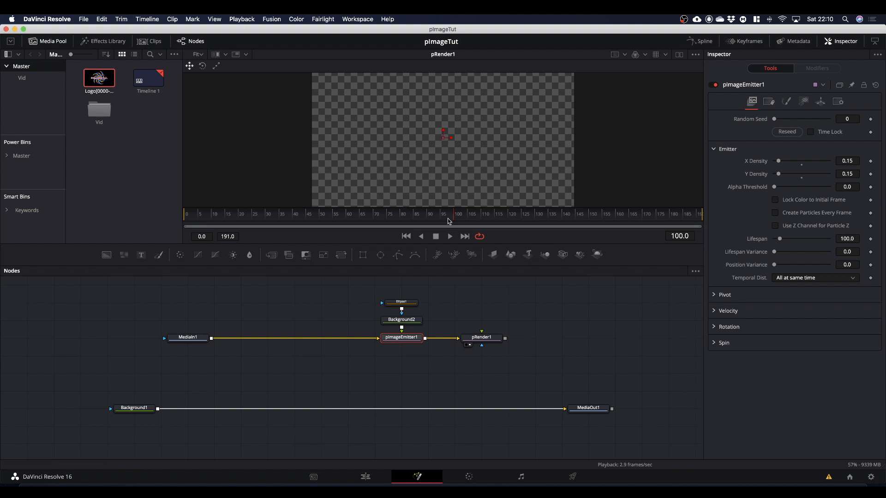
drag(454, 219, 169, 252)
key(space)
mouse_move(441, 254)
mouse_down()
mouse_move(454, 253)
mouse_move(435, 254)
mouse_up()
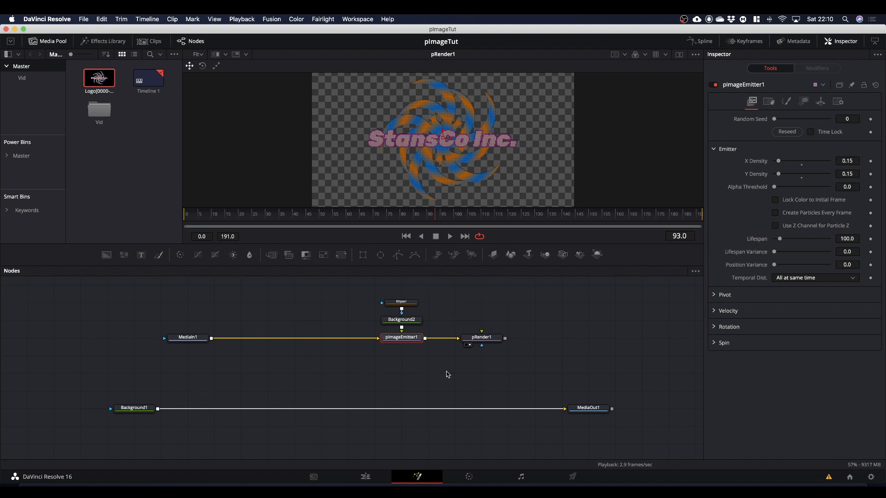
mouse_move(437, 220)
mouse_down()
mouse_move(446, 221)
mouse_move(435, 222)
mouse_up()
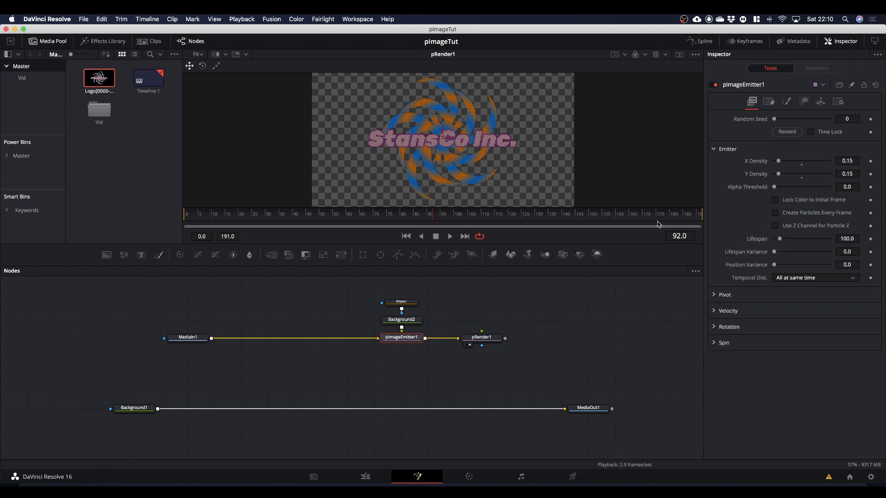
drag(680, 218, 448, 246)
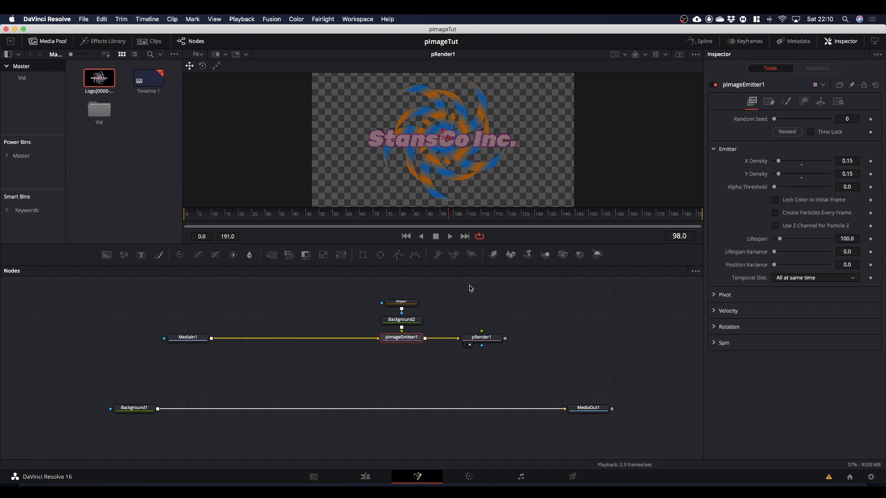
Step: Move pRender1 directly below pImageEmitter1 in the node graph and select pImageEmitter1
drag(481, 342, 399, 364)
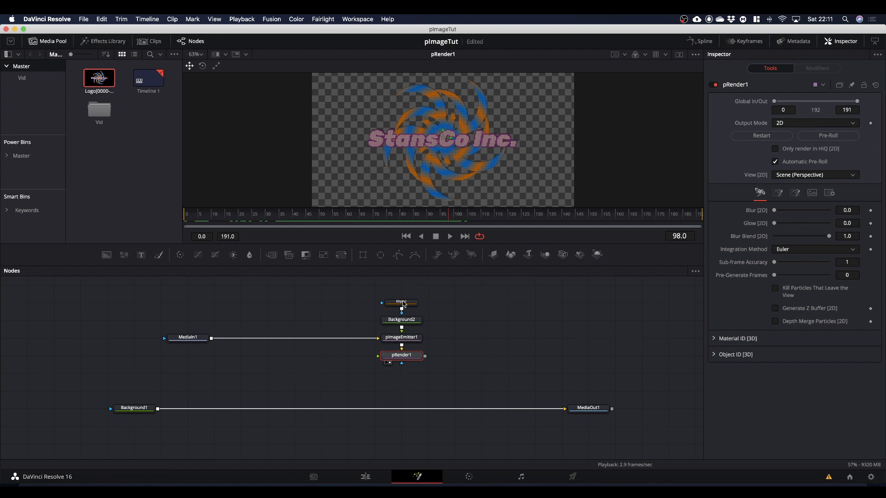
click(410, 340)
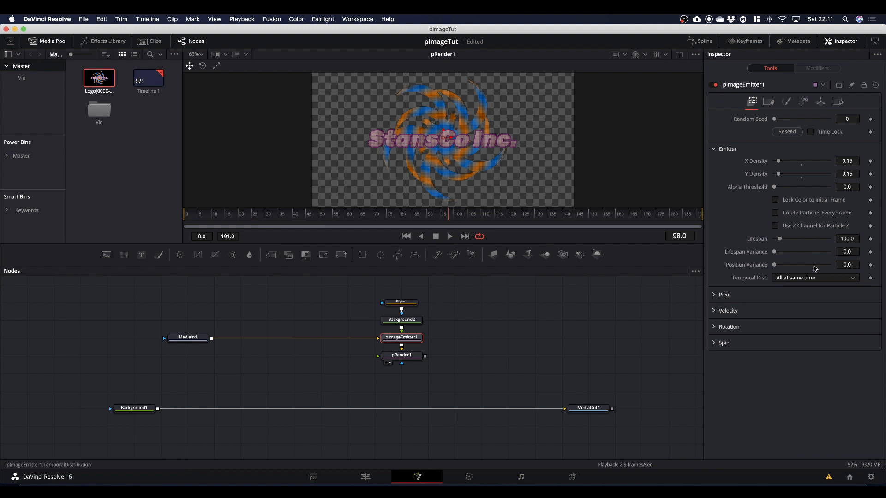
Step: Expand pImageEmitter1's Velocity settings and move the playhead back to frame 96
click(714, 312)
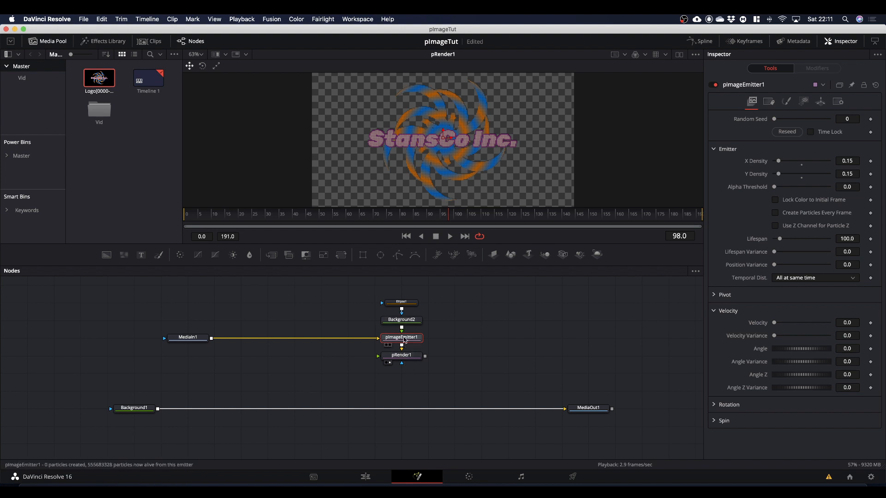
mouse_move(410, 358)
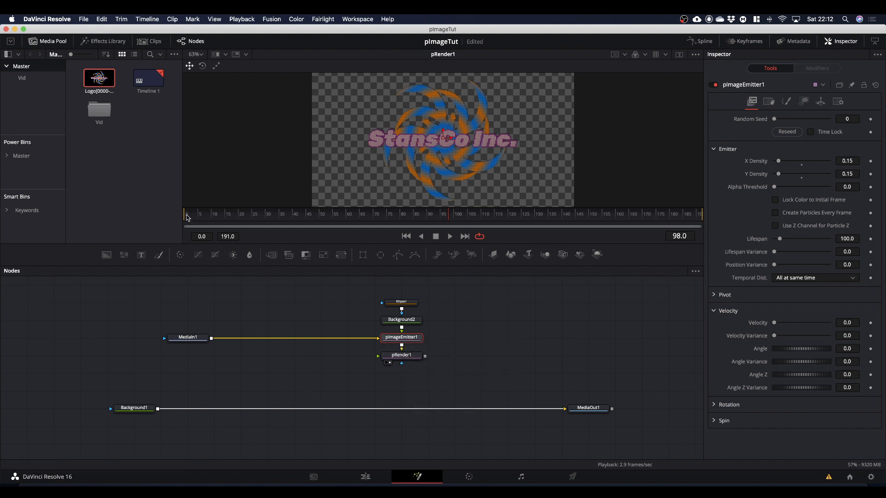
click(447, 218)
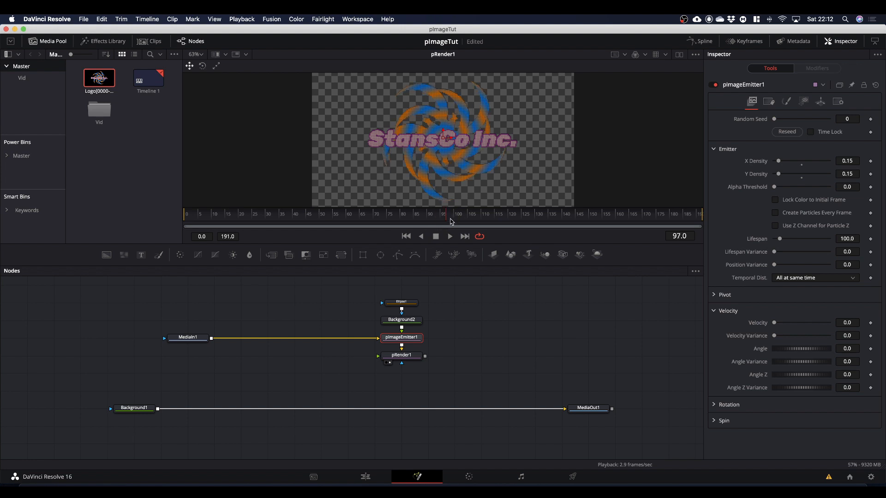
click(444, 216)
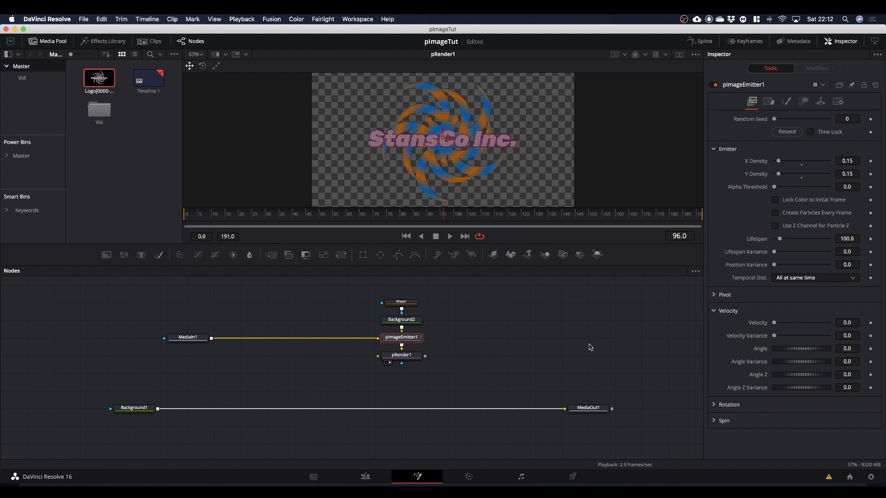
Step: Set pRender1's Global Out to 96 and step through frames 93 to 97 to check where its render ends
click(405, 356)
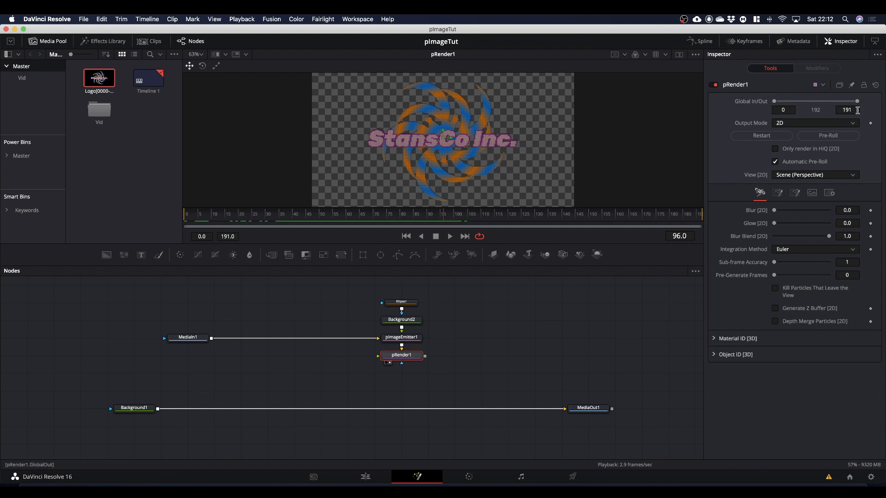
drag(853, 111, 812, 115)
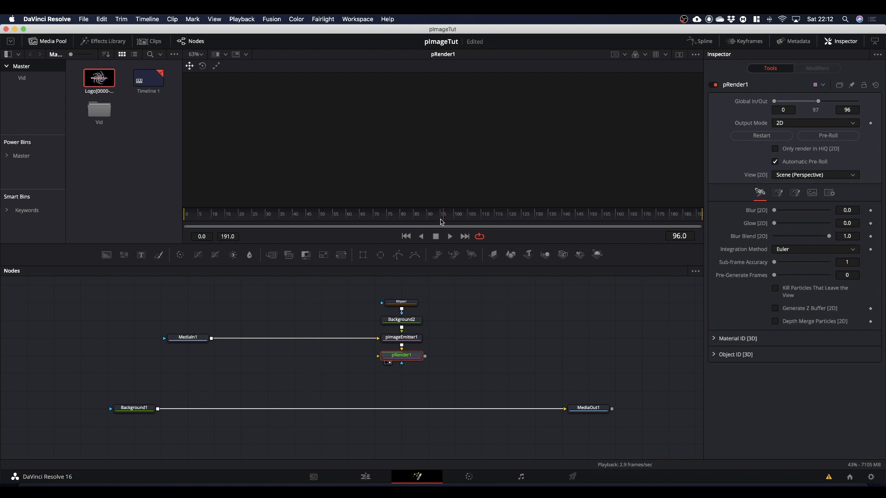
drag(444, 221, 437, 217)
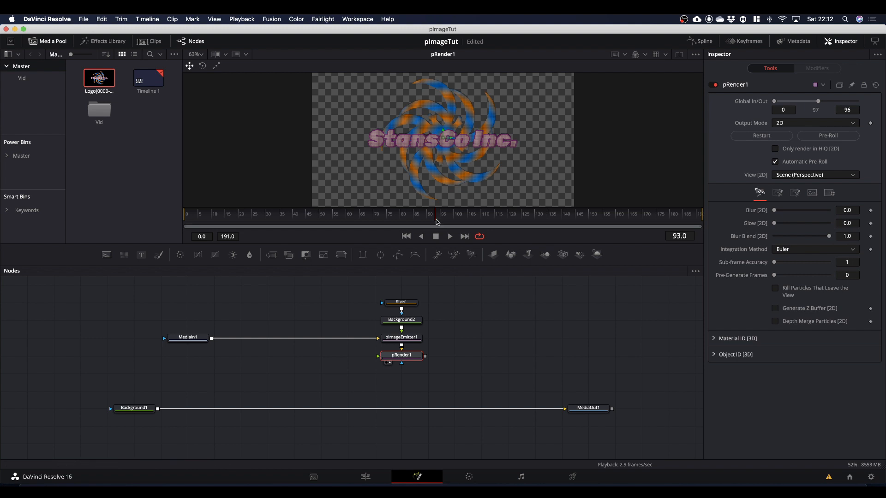
key(Right)
key(Right)
key(Right)
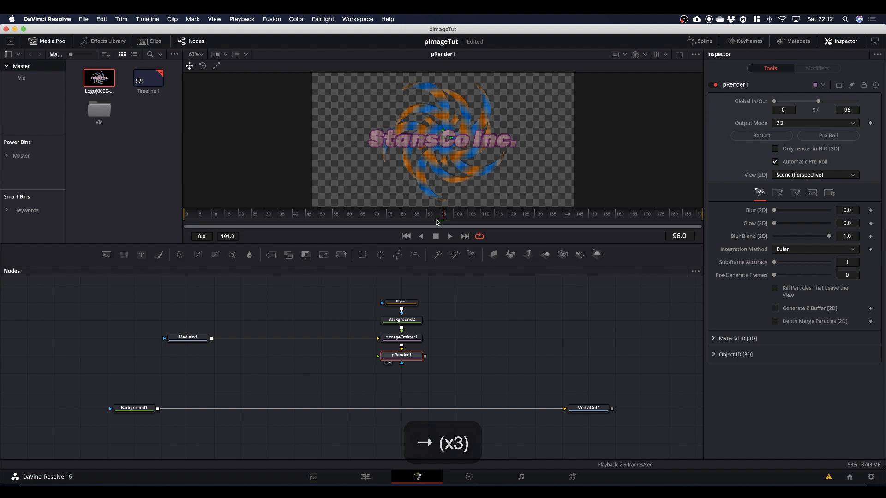
key(Right)
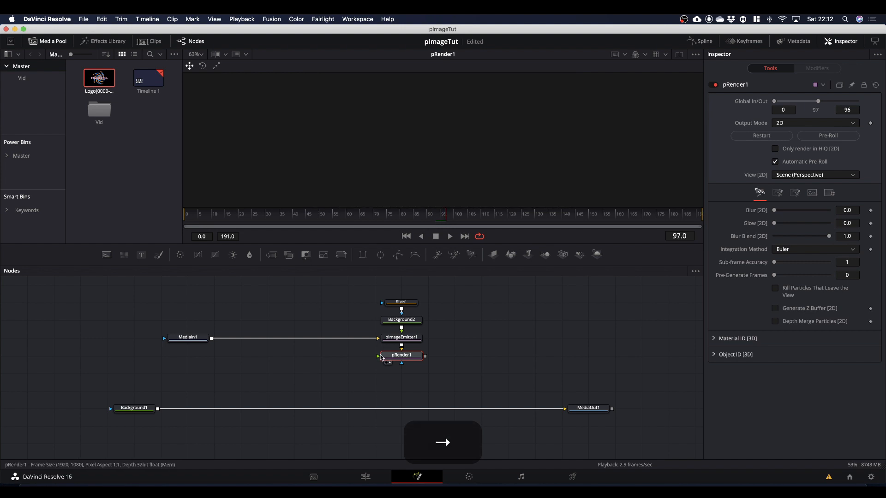
key(Left)
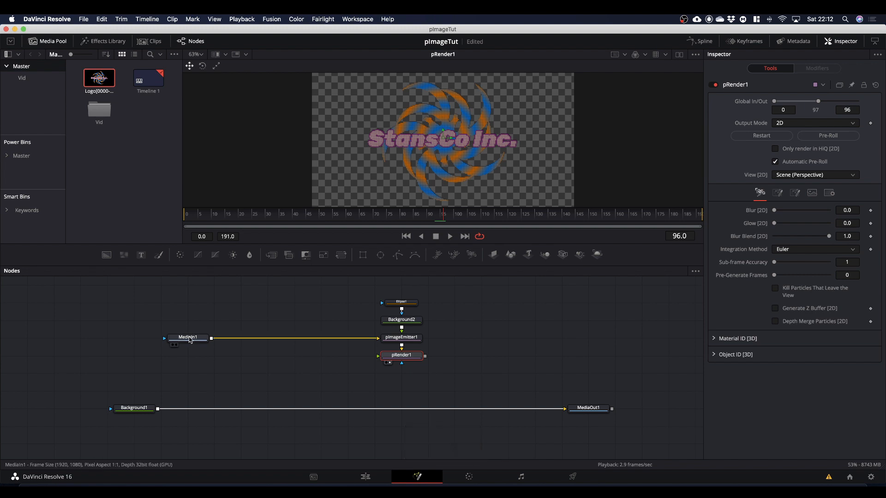
Step: Move the gradient nodes, pImageEmitter1 and pRender1 closer to MediaIn1 and line MediaIn1 up with pImageEmitter1
drag(365, 288, 348, 370)
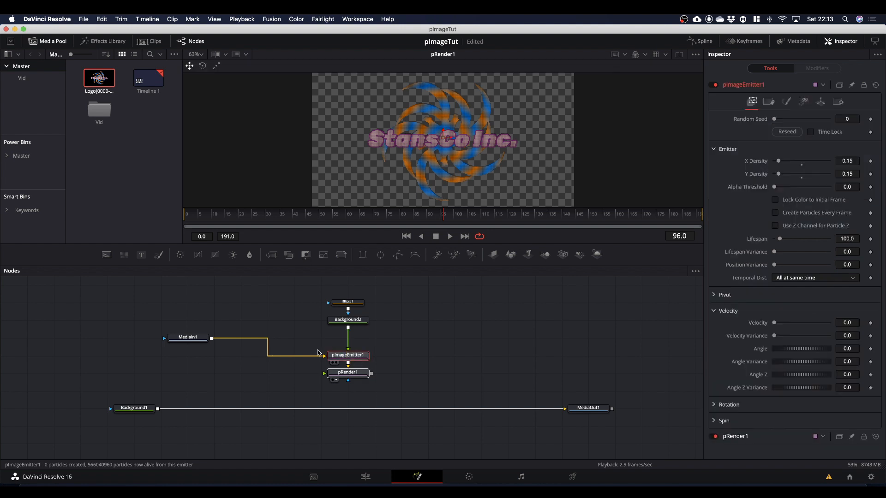
drag(198, 338, 198, 356)
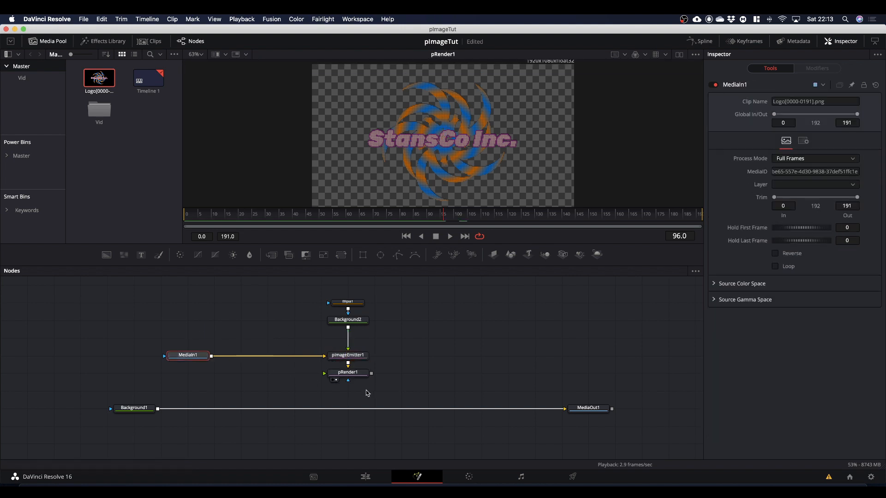
Step: Copy pImageEmitter1 and pRender1 together, paste them beside the originals and align the copies with them
drag(353, 392, 361, 339)
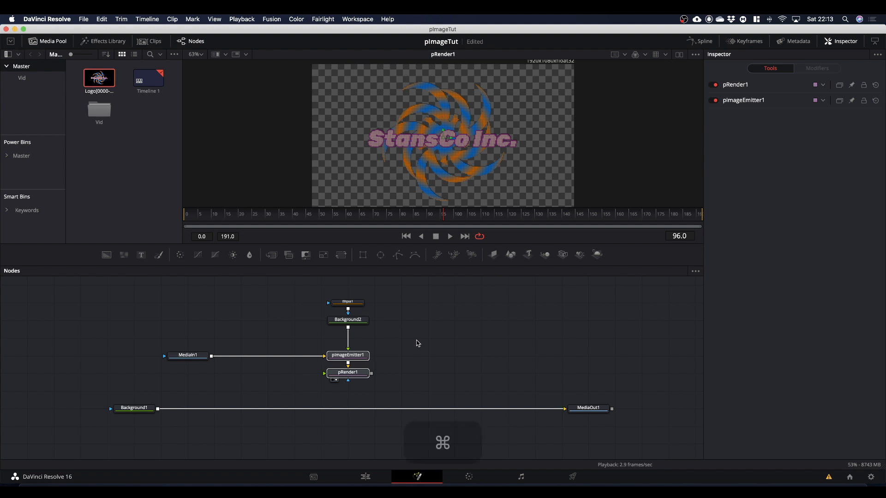
key(super+c)
click(429, 351)
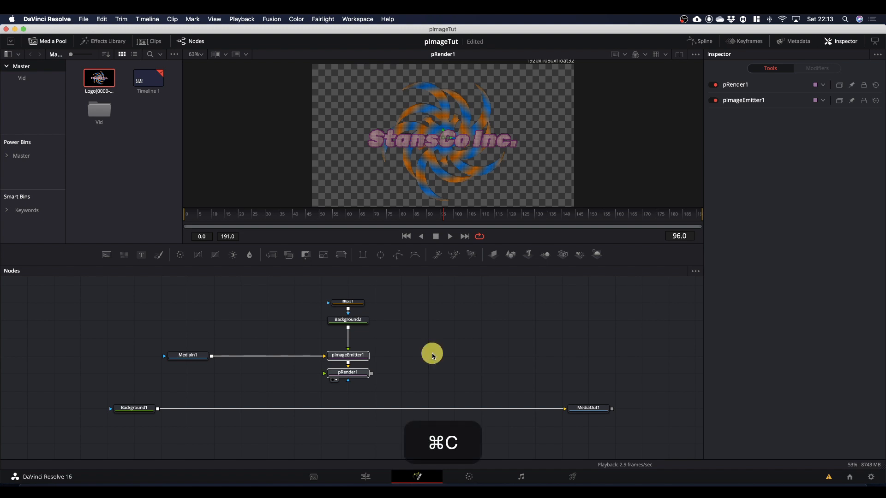
click(432, 356)
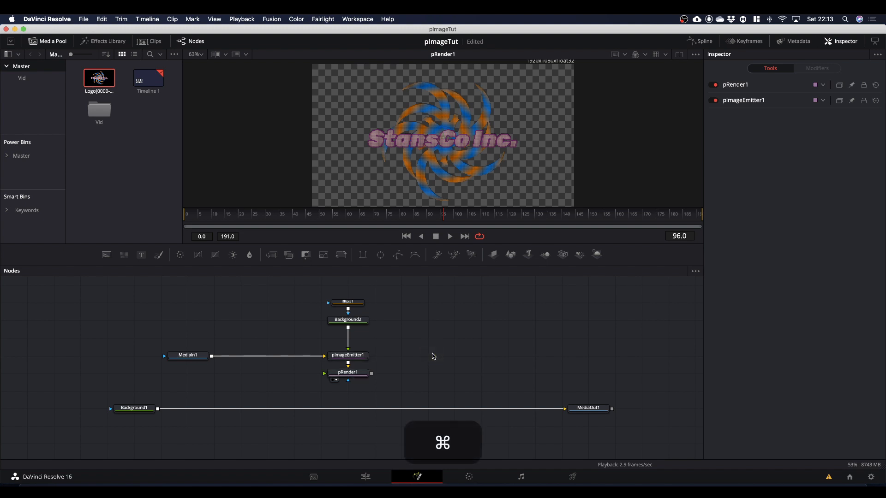
key(super+v)
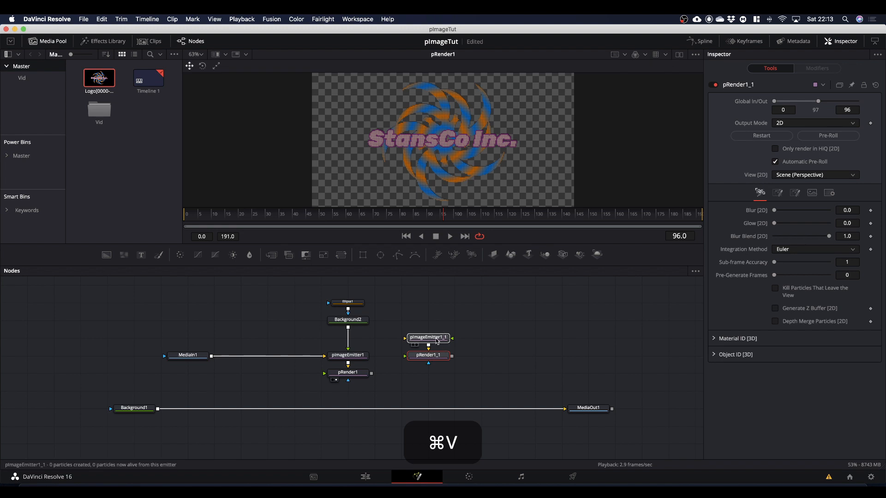
drag(437, 340, 434, 359)
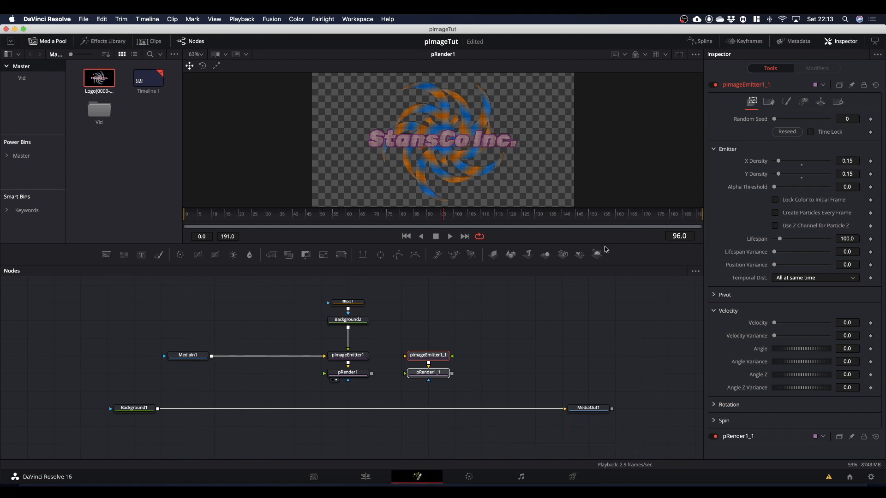
click(503, 360)
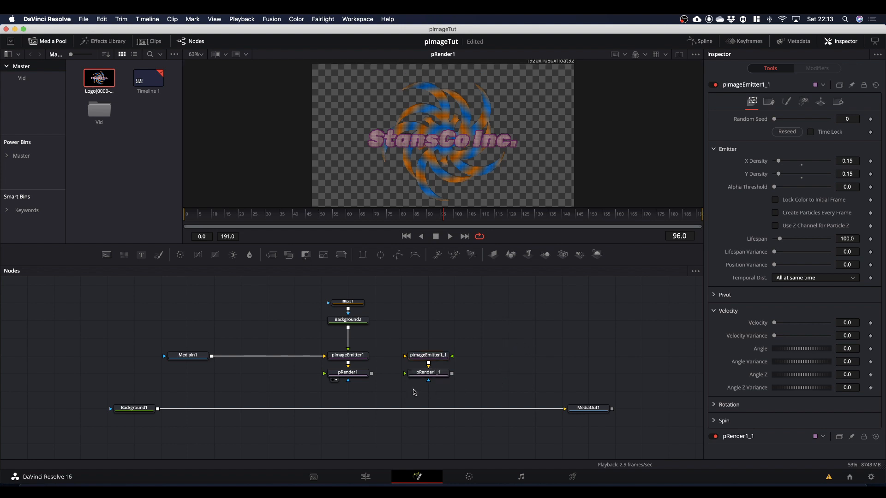
Step: Set pRender1_1's Global In to 97 and Global Out to 191, and show it in the viewer
click(435, 376)
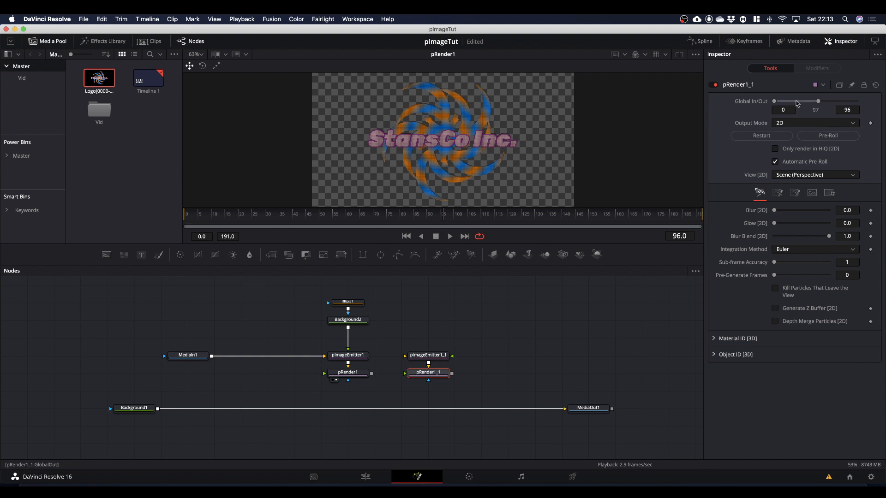
drag(797, 104, 883, 106)
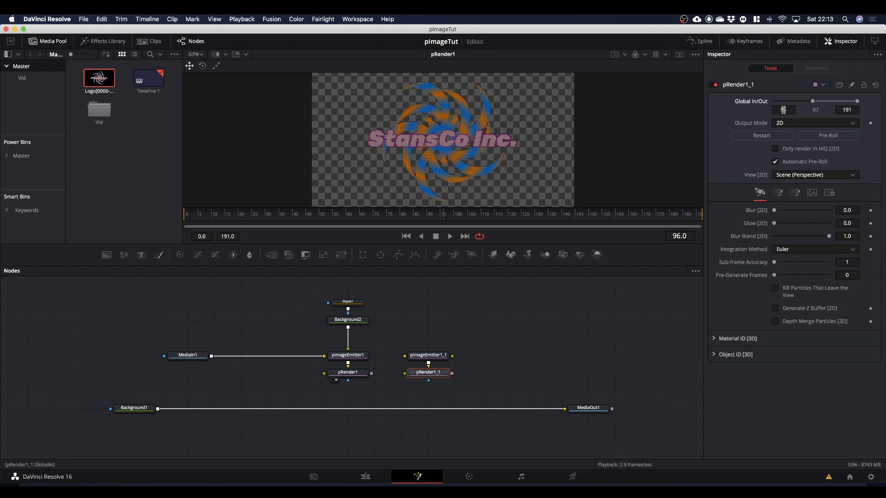
drag(782, 109, 784, 109)
drag(439, 372, 478, 170)
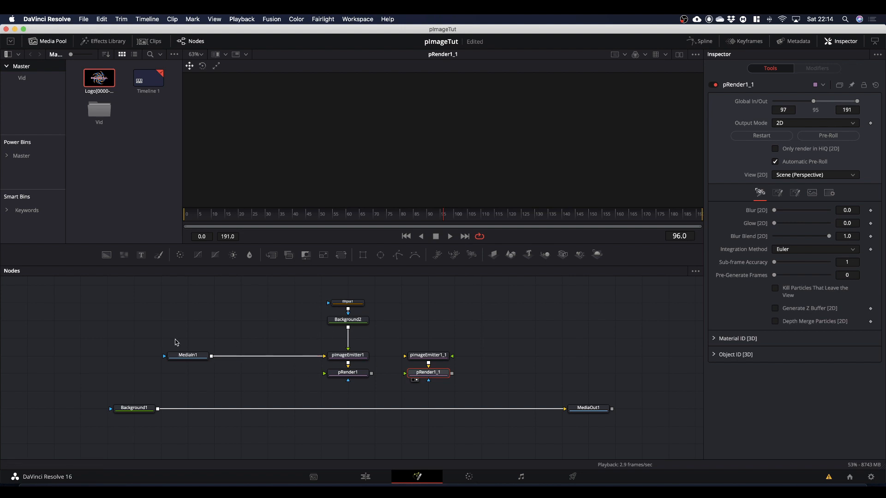
Step: Move the copied nodes farther apart from the originals, place MediaIn1 between the pairs and connect it to pImageEmitter1_1's Input
drag(415, 332, 519, 375)
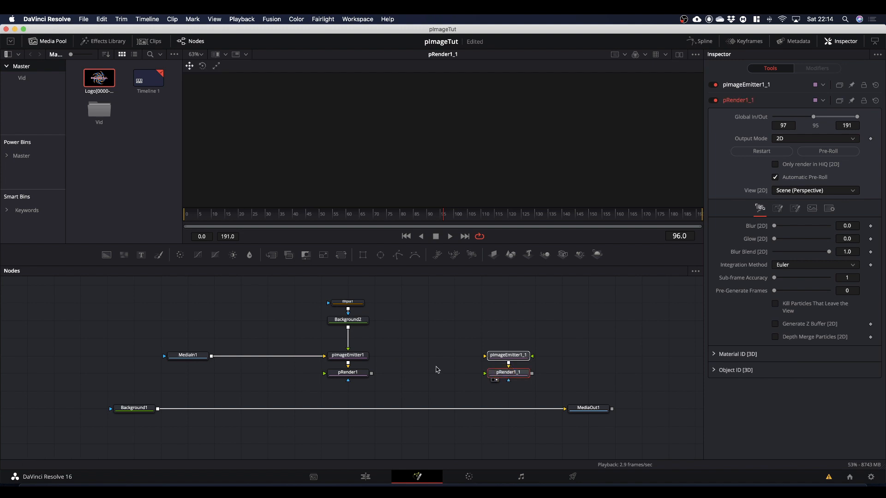
click(189, 352)
drag(189, 352, 507, 358)
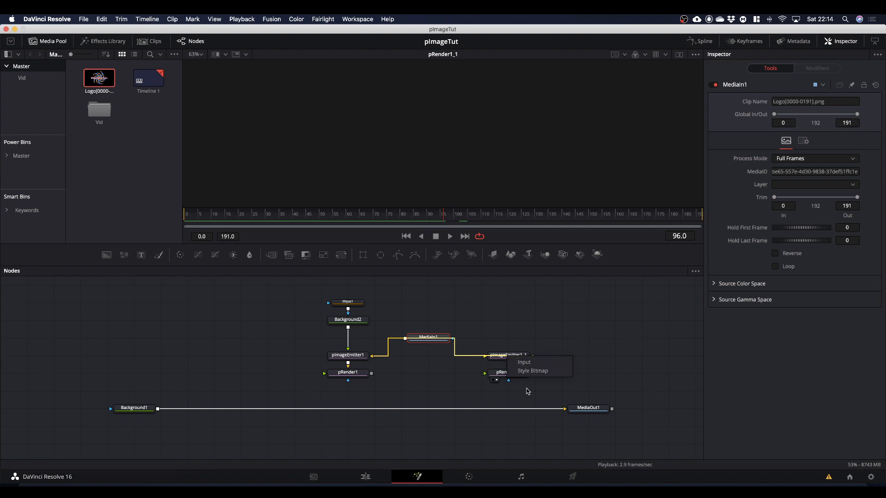
click(525, 362)
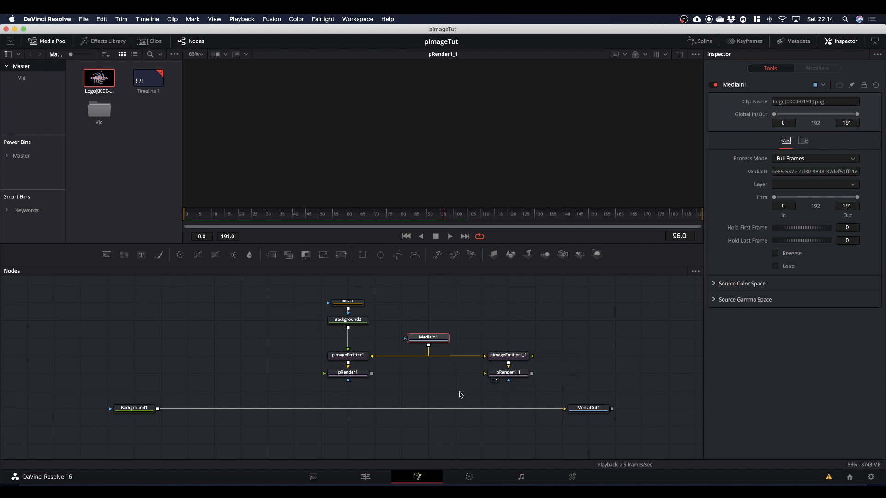
Step: Move Ellipse1 and Background2 above MediaIn1 and connect Background2 to pImageEmitter1_1's Style Bitmap input
mouse_move(326, 292)
mouse_down()
mouse_move(367, 329)
mouse_move(434, 306)
mouse_move(406, 303)
mouse_move(418, 317)
mouse_move(472, 315)
mouse_move(464, 313)
mouse_move(482, 297)
mouse_move(500, 315)
mouse_move(525, 316)
mouse_move(515, 357)
mouse_up()
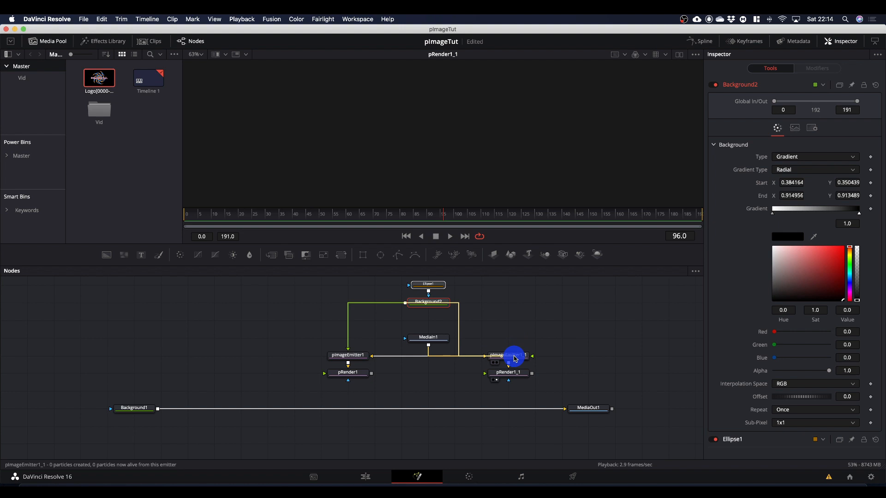
drag(514, 356, 514, 356)
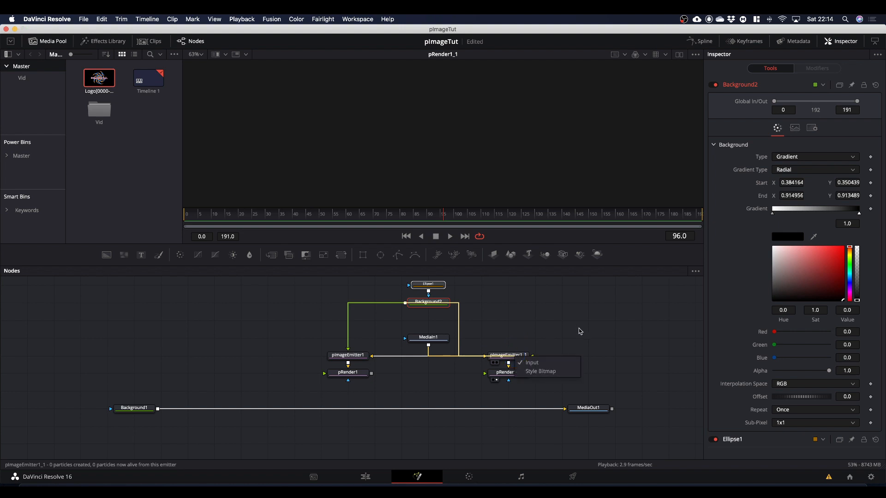
click(540, 373)
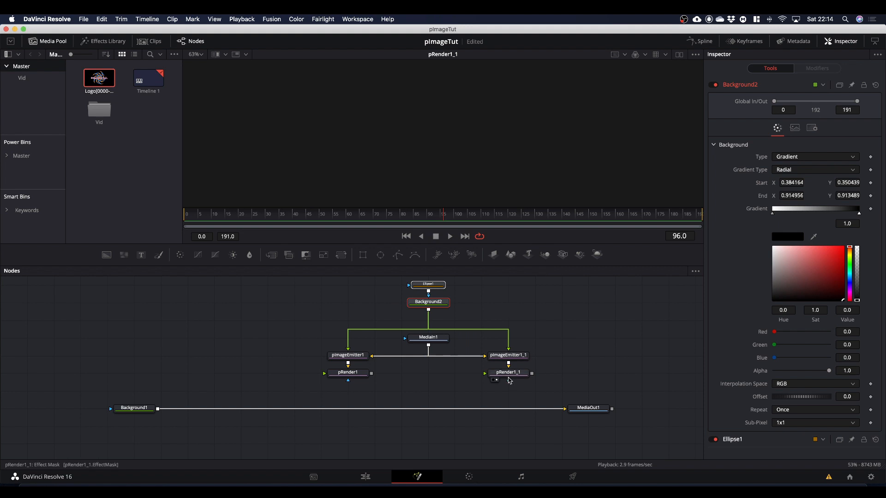
Step: View pRender1_1 at frame 97 and scrub back to frame 84 to check where its particles start
drag(508, 373, 540, 147)
key(Right)
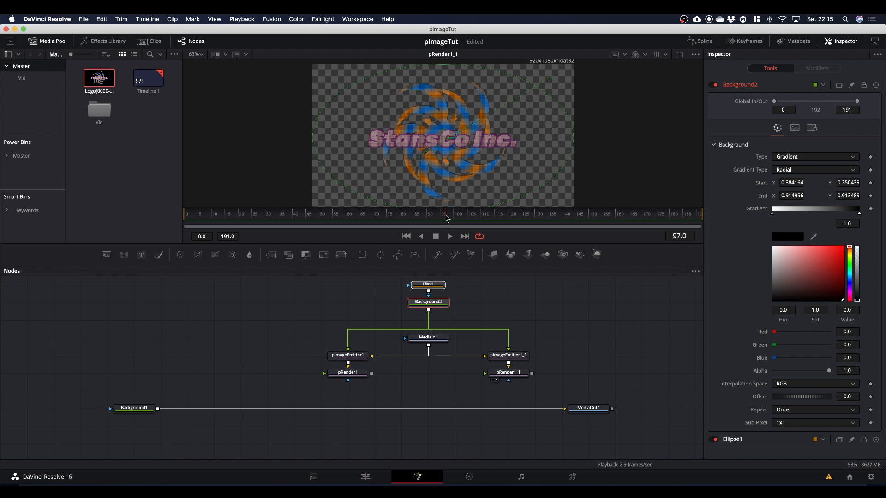
drag(446, 218, 411, 218)
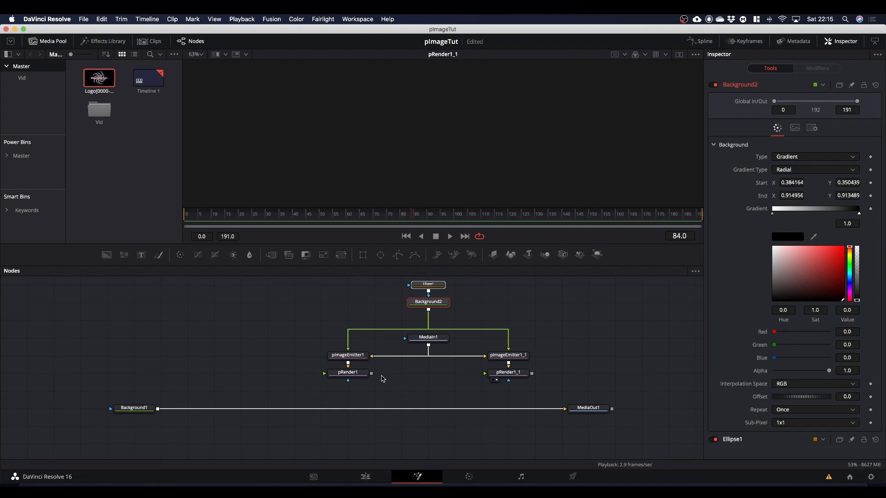
Step: Merge pRender1 and pRender1_1 in sequence over Background1 ahead of MediaOut1, and show MediaOut1 in the viewer
drag(372, 373, 158, 407)
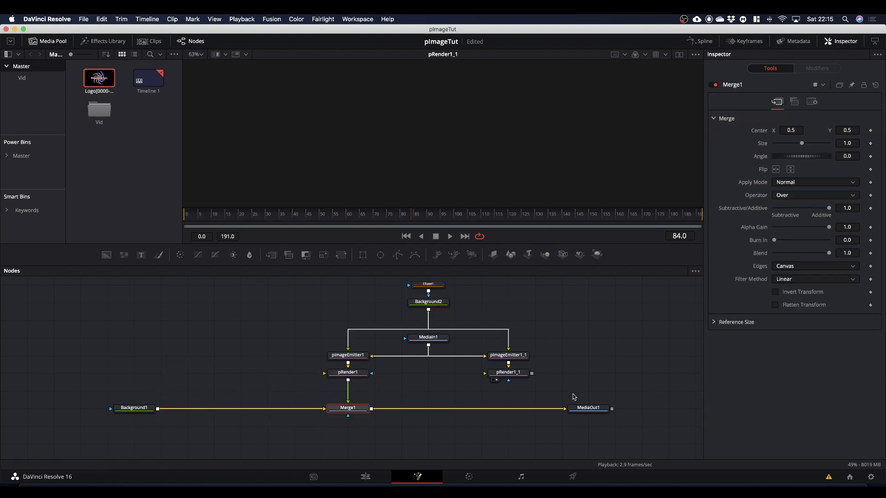
drag(533, 374, 372, 408)
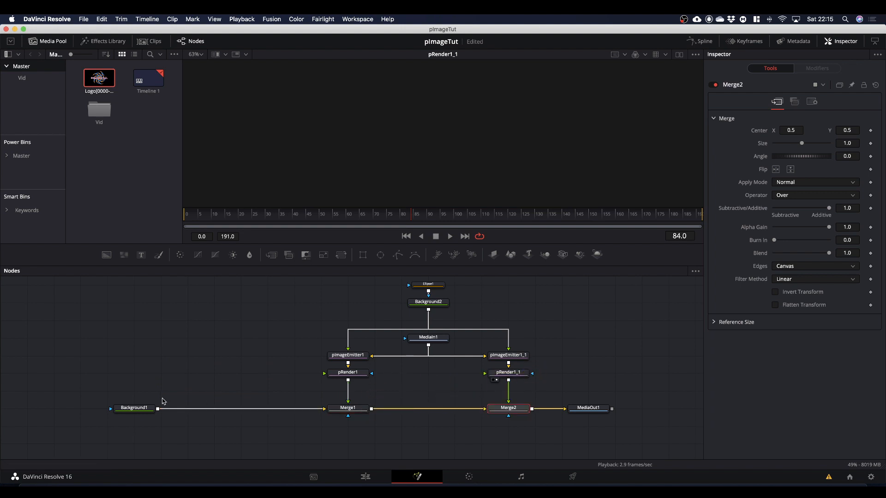
drag(585, 411, 589, 123)
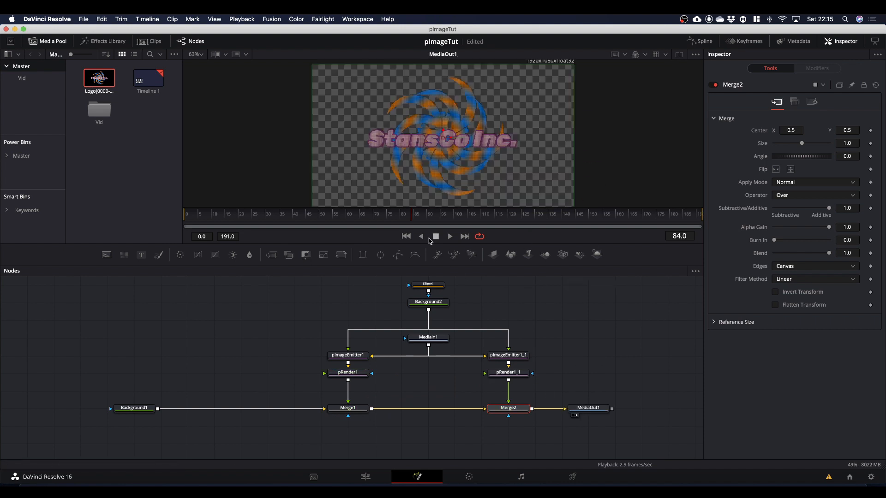
Step: Play the MediaOut1 result several times across frame 96 to check the handover between the two particle renders
drag(413, 223, 401, 219)
key(space)
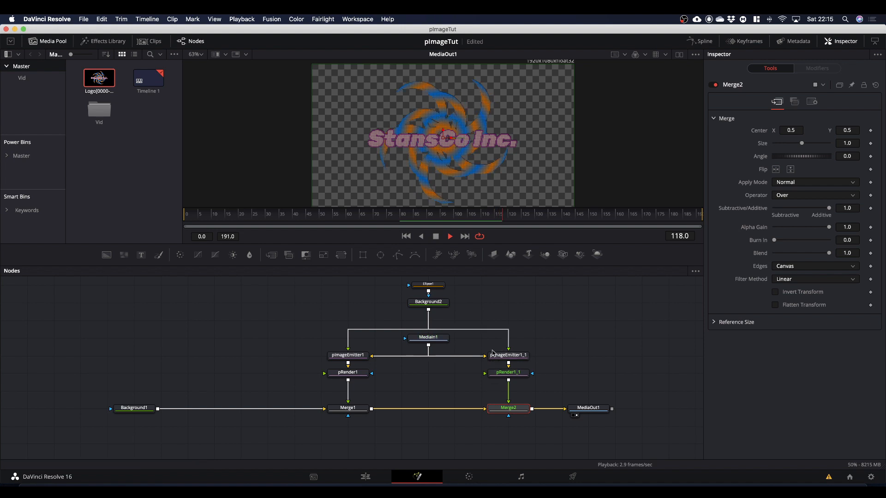
key(space)
drag(511, 220, 402, 223)
key(space)
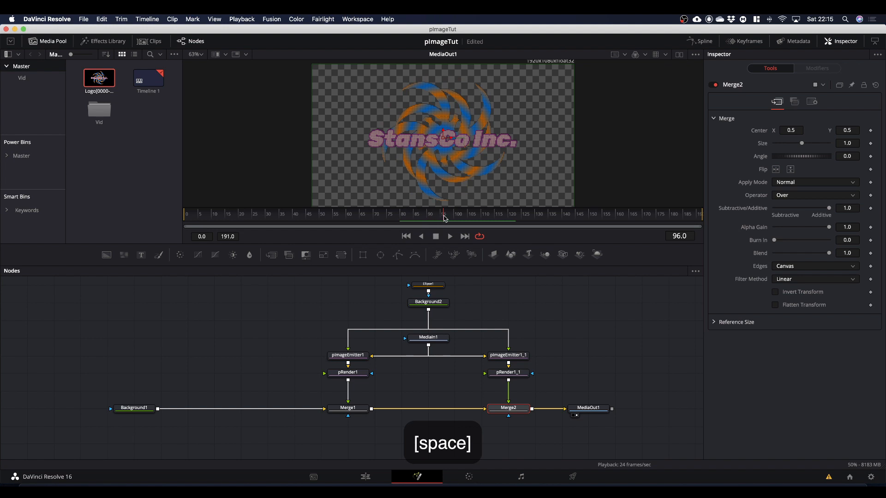
click(322, 222)
key(space)
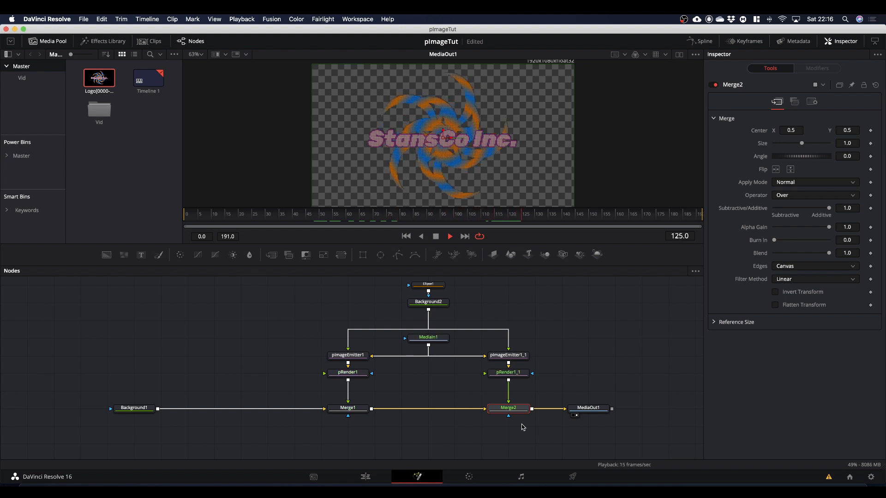
Step: Stop playback, return to frame 97, and set pImageEmitter1_1's Velocity and Velocity Variance to 0.2 each
key(space)
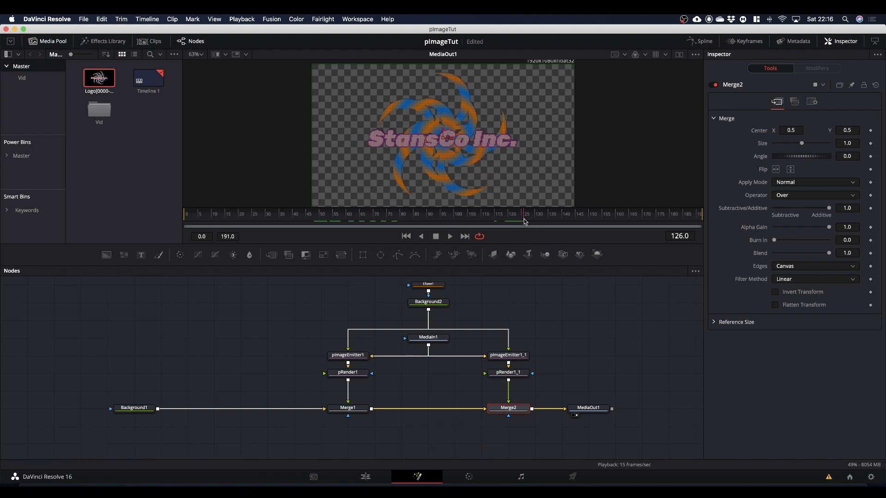
drag(526, 219, 449, 236)
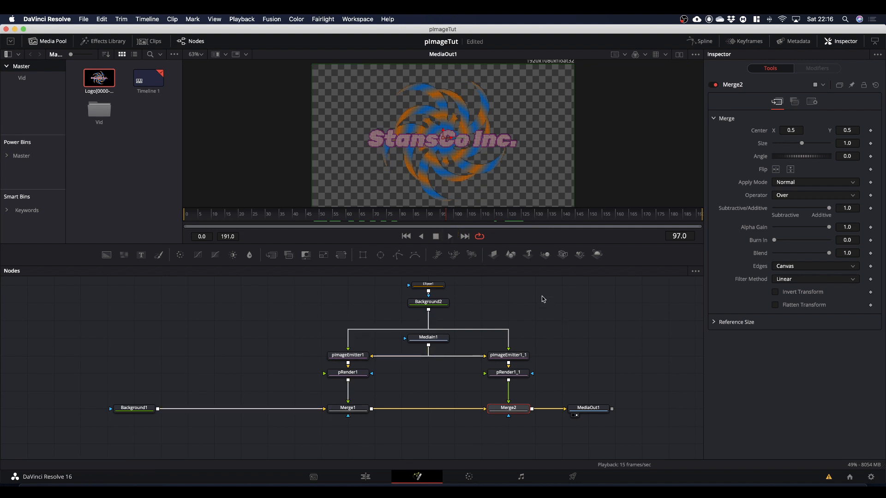
click(504, 357)
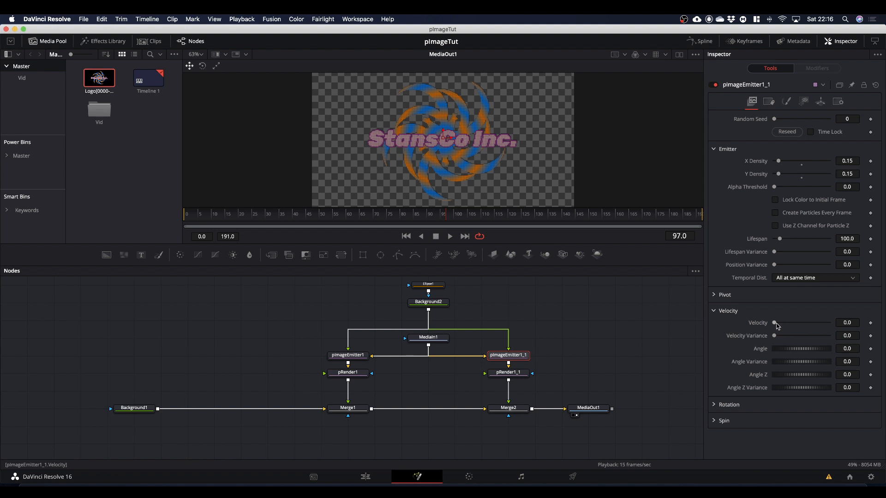
click(851, 323)
key(BackSpace)
text(2)
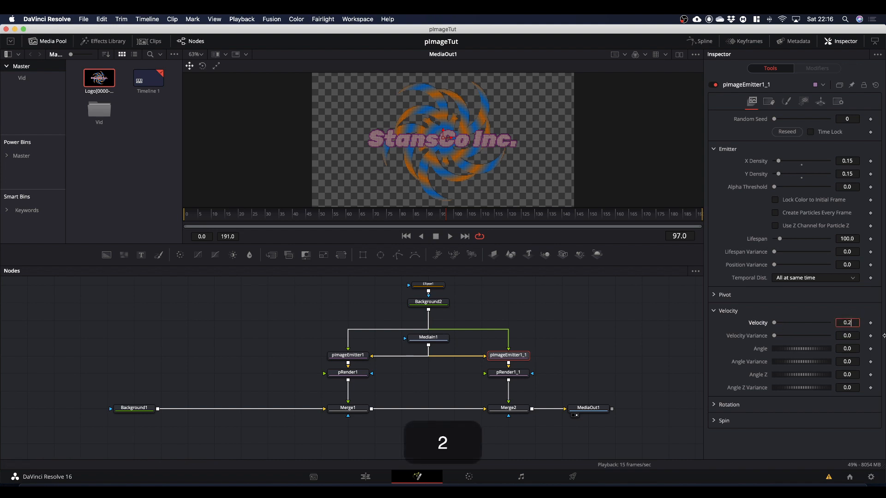
click(855, 335)
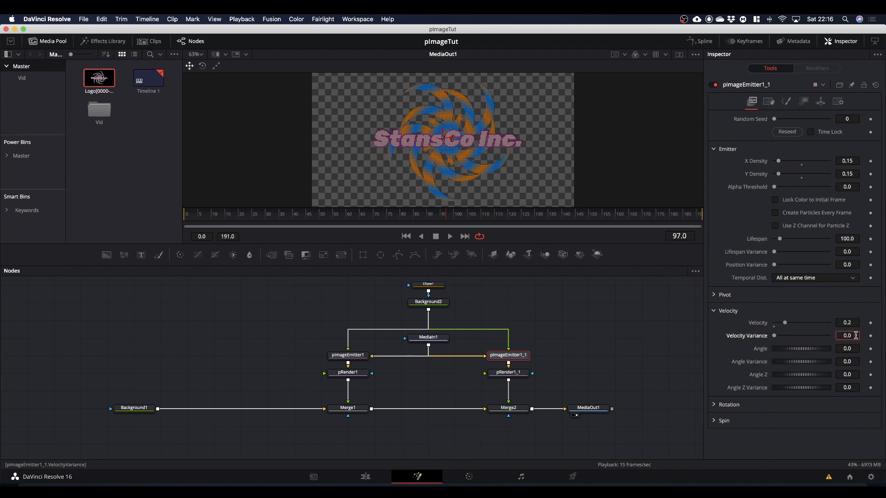
key(BackSpace)
text(2)
Step: Set pImageEmitter1_1's Angle Z to -90, Angle Variance to 10 and Angle Z Variance to 10
click(839, 374)
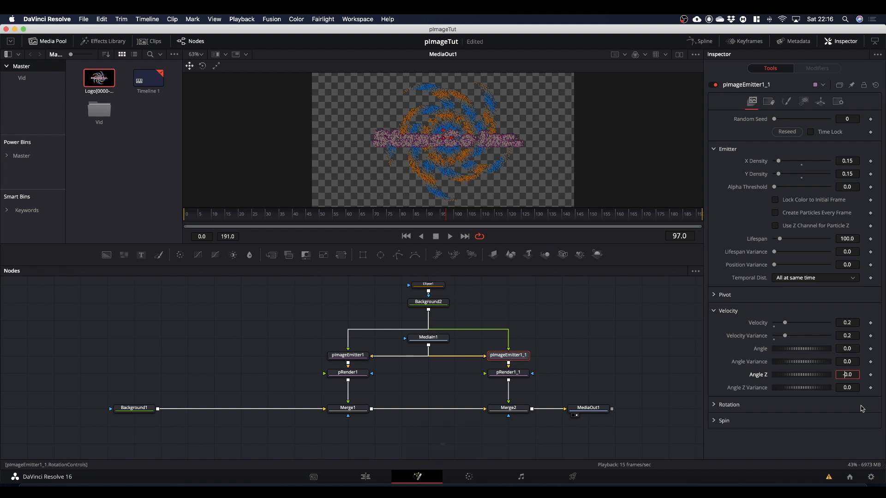
text(-9)
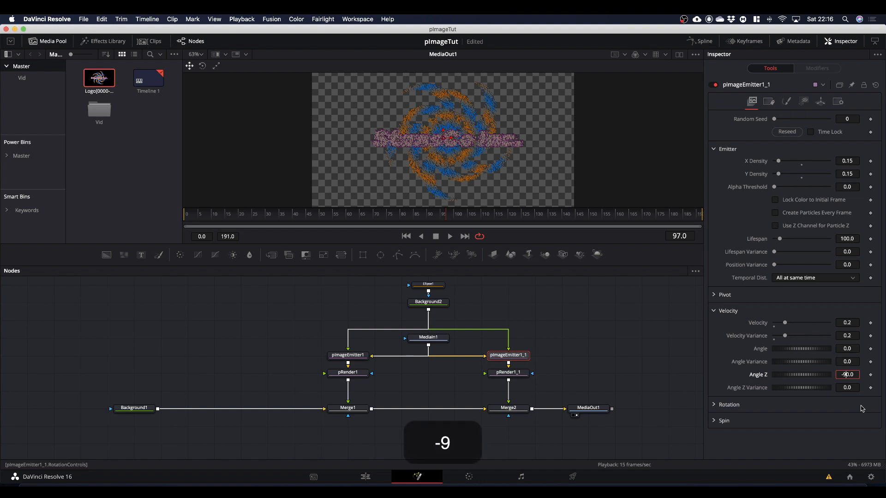
click(805, 438)
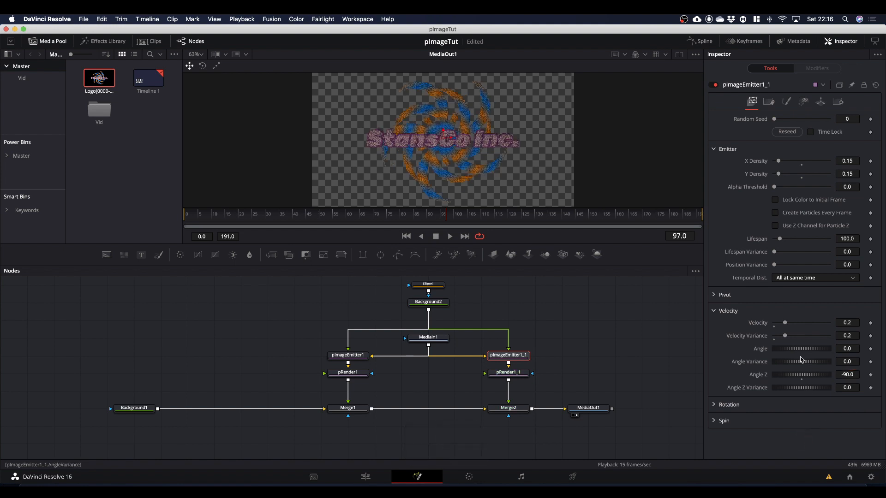
click(851, 361)
click(842, 361)
text(2)
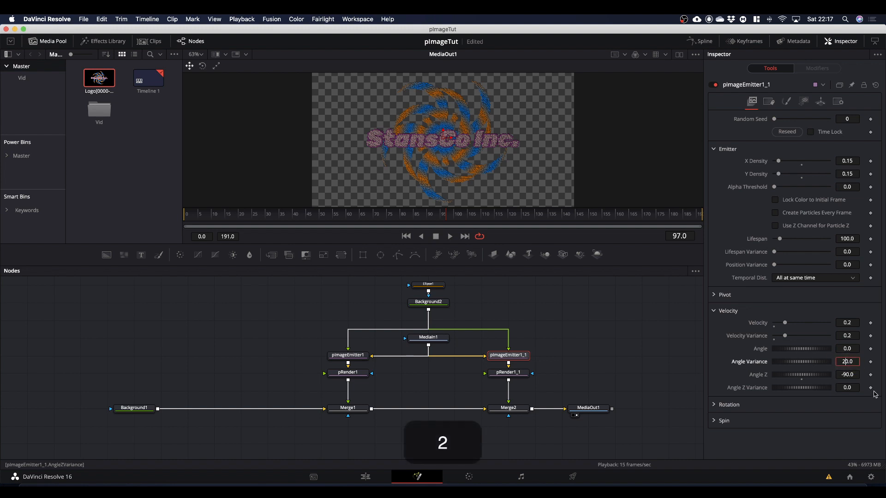
key(BackSpace)
text(1)
click(843, 387)
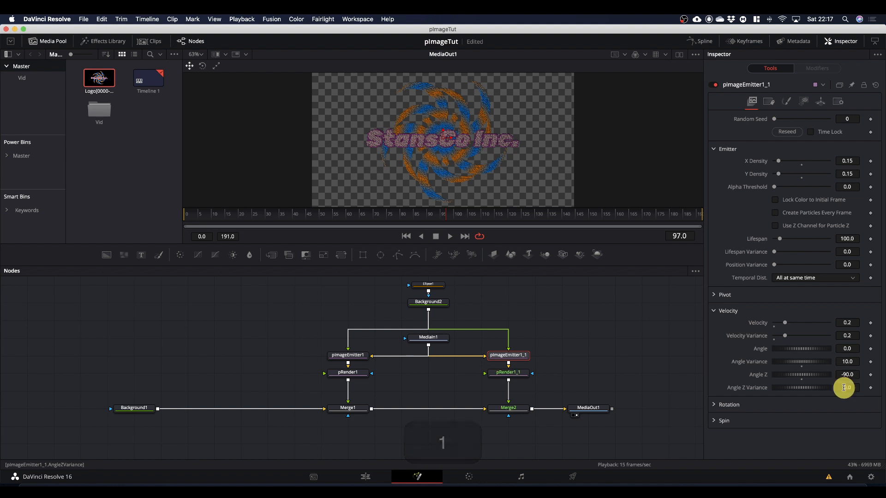
text(1)
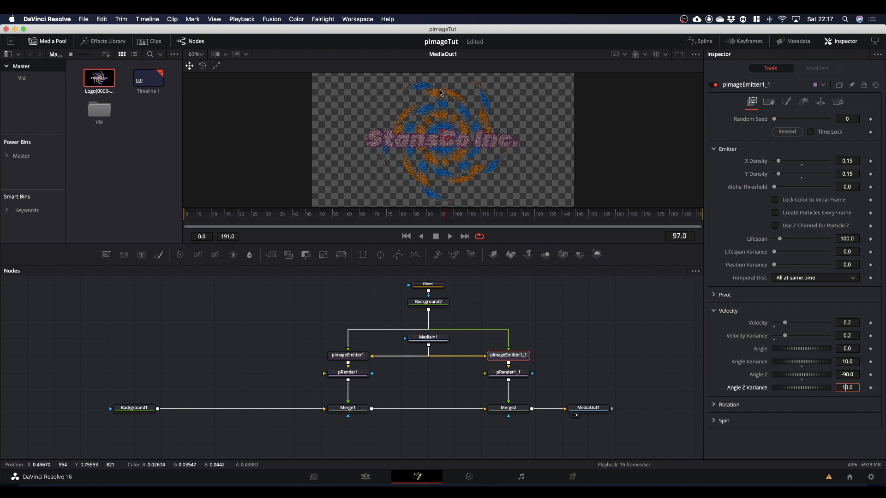
click(441, 170)
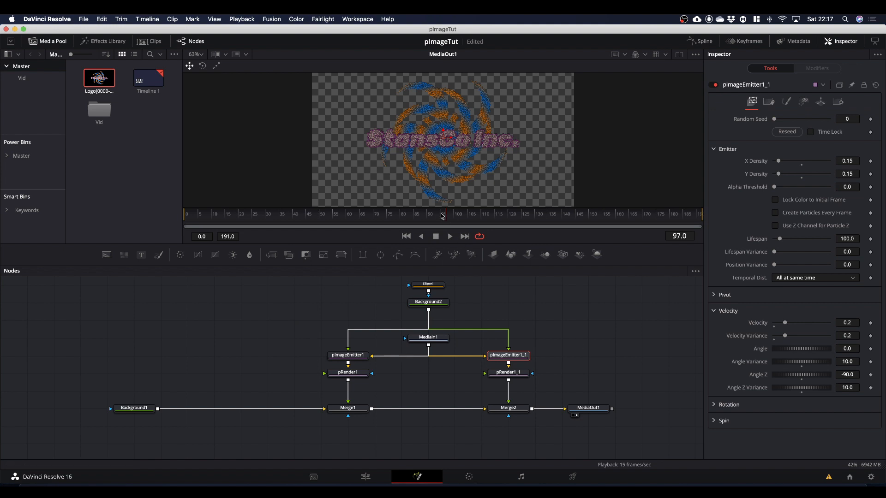
Step: Play the MediaOut1 result from the start to check the particle motion, stop at frame 13, and save the project
drag(447, 220, 146, 239)
key(space)
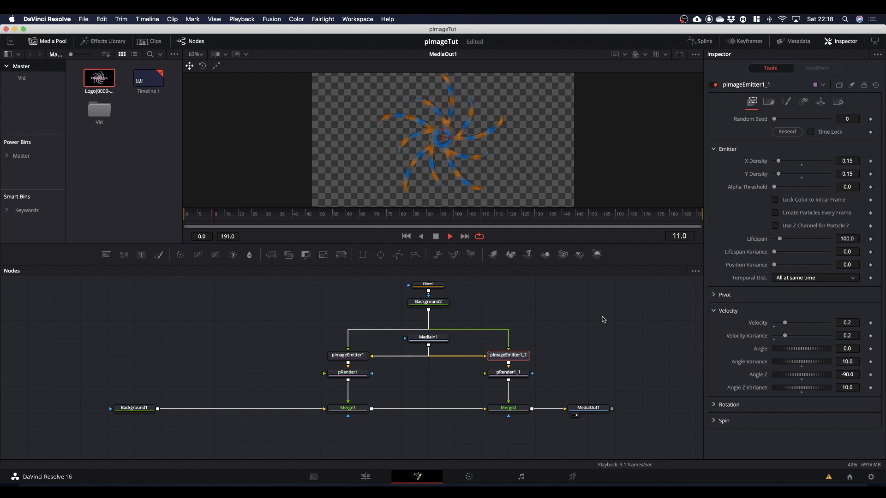
key(space)
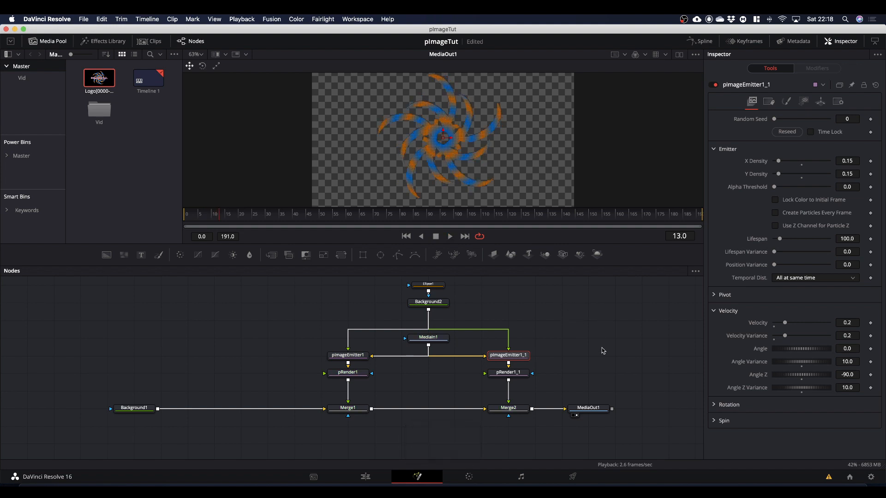
key(super+s)
Step: Move Background1, Merge1, Merge2 and MediaOut1 down together to leave more room beneath the two pRender nodes
mouse_move(511, 376)
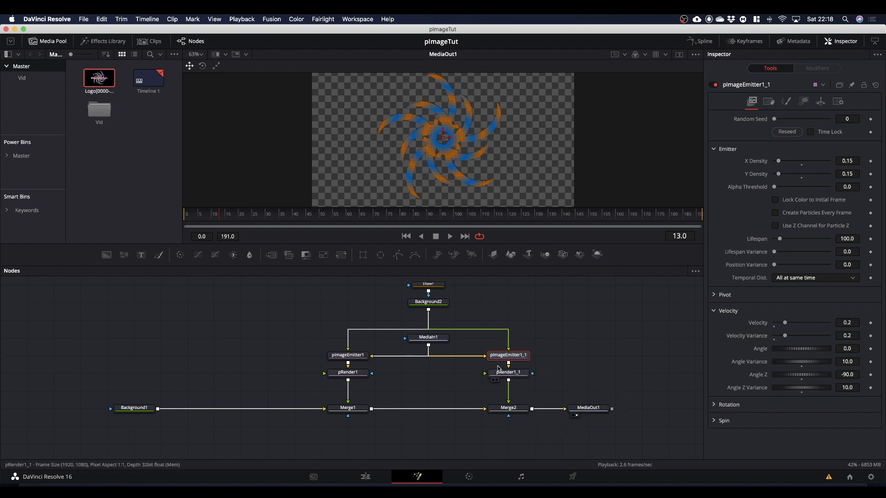
click(506, 376)
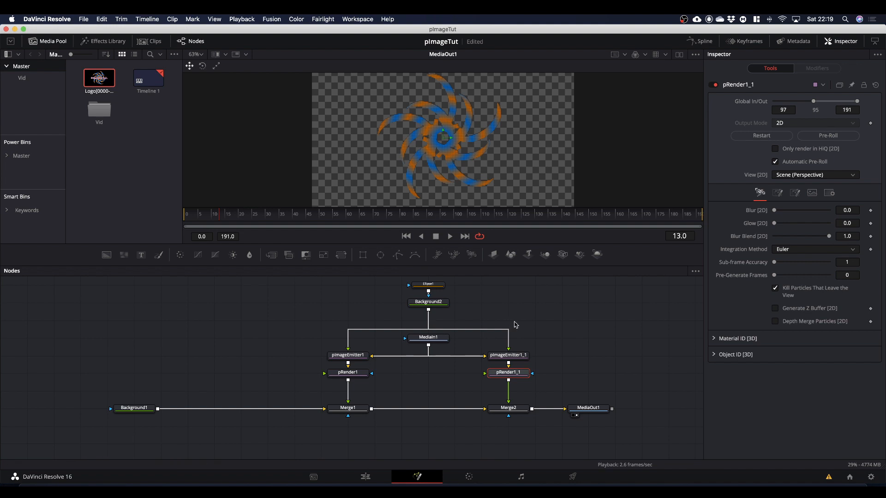
scroll(580, 334, down, 1)
scroll(580, 334, down, 5)
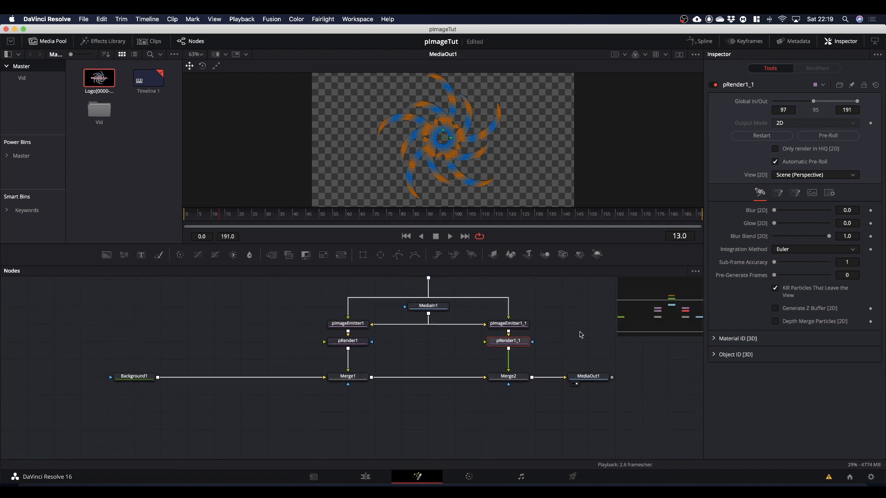
drag(86, 339, 610, 394)
drag(588, 361, 591, 398)
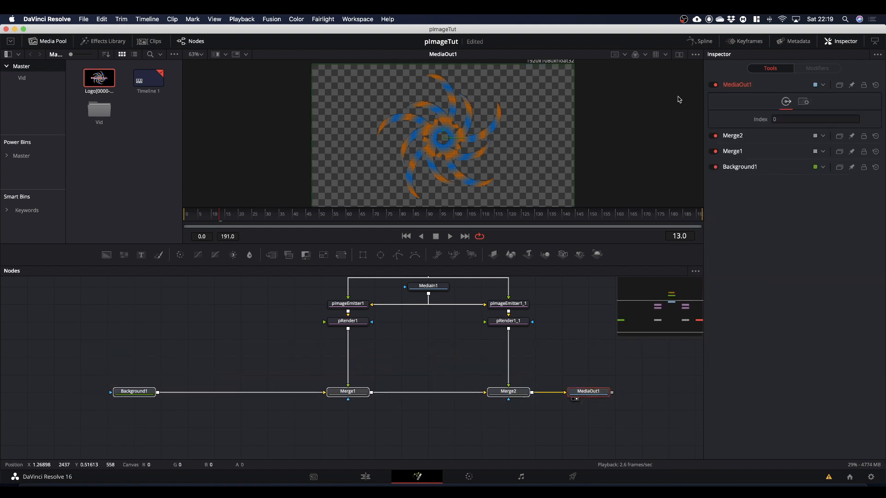
Step: Switch to a dual-viewer layout and show MediaIn1 beside MediaOut1 to compare their colours
click(679, 54)
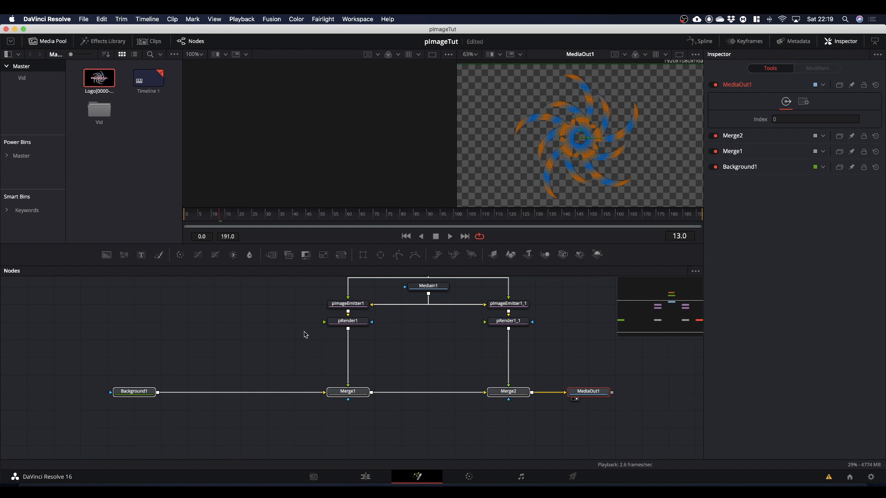
drag(427, 291, 321, 168)
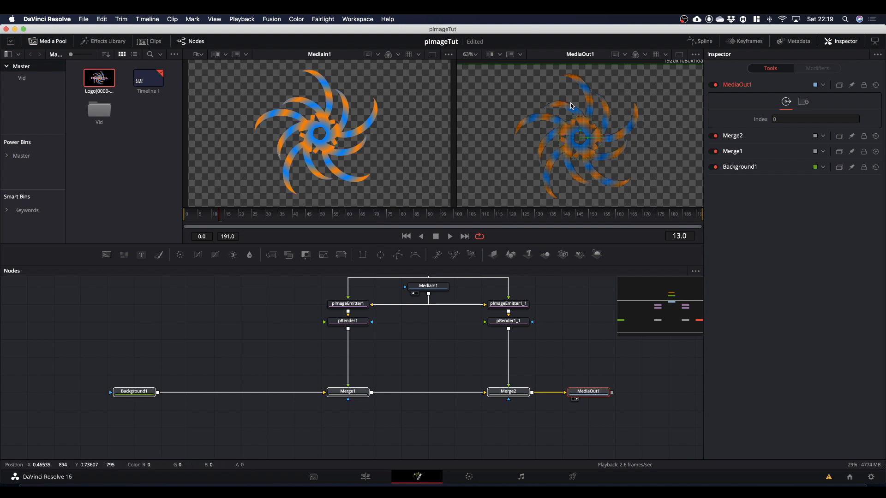
Step: Insert a Brightness/Contrast node between pRender1 and Merge1 and raise its Brightness to 0.19
click(349, 325)
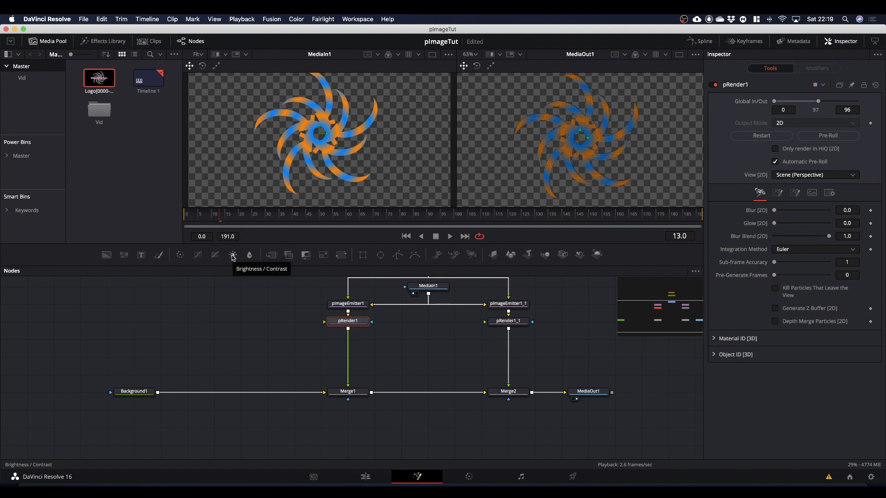
drag(233, 257, 356, 347)
key(shift)
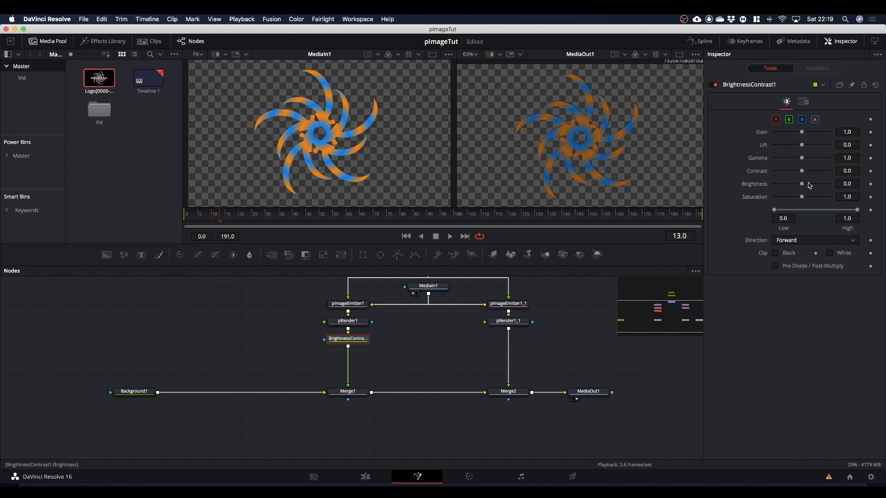
drag(802, 186, 805, 185)
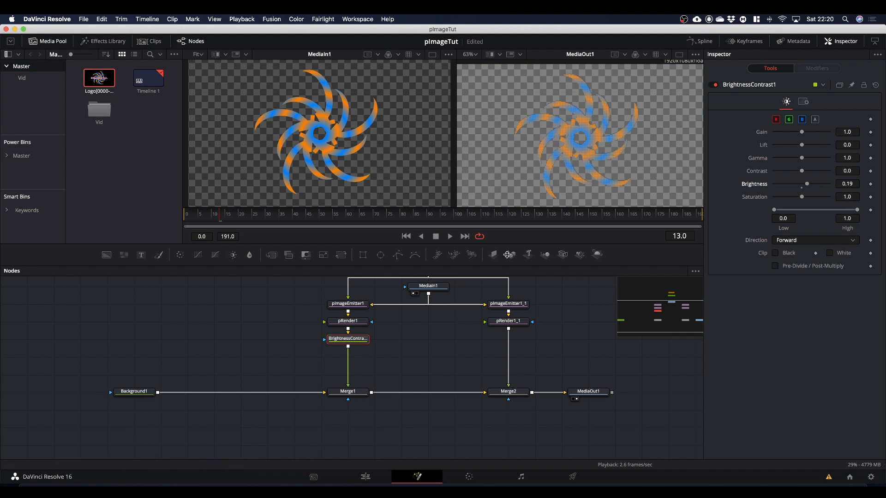
Step: Move BrightnessContrast1 down midway to Merge1 and connect pRender1's output to its effect mask input as well
click(360, 345)
drag(359, 345, 359, 362)
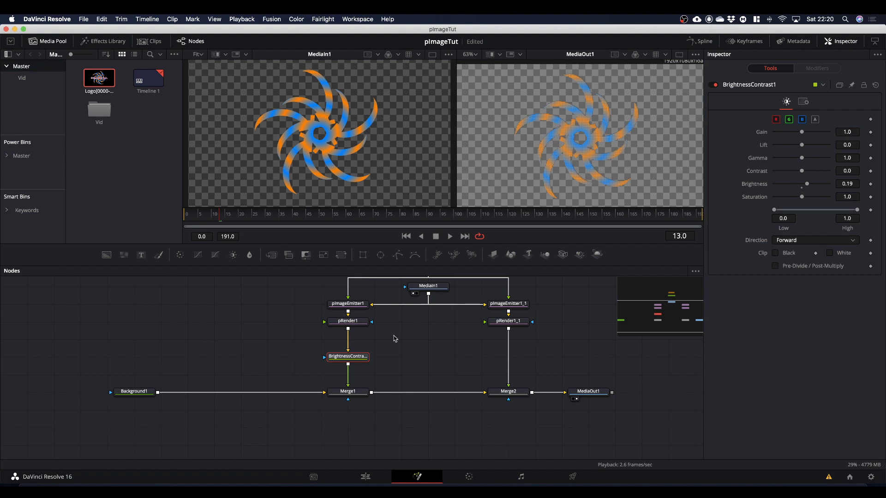
drag(348, 329, 325, 359)
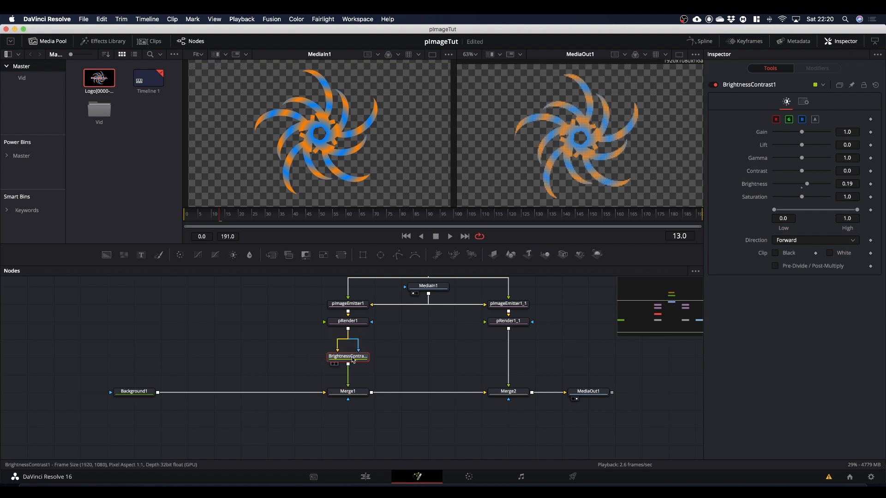
Step: Match the particle colours to the source by setting BrightnessContrast1's Brightness to 0.14, Gain to 1.32 and Contrast to 0.33
click(353, 357)
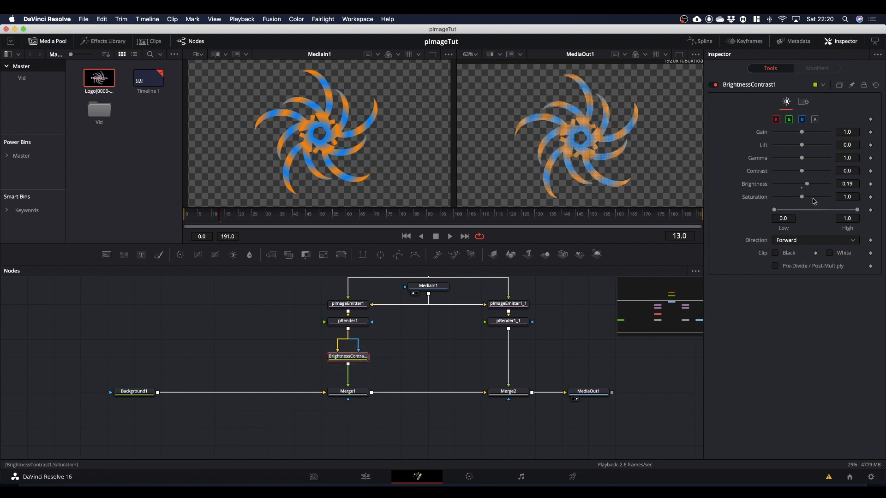
drag(806, 183, 804, 185)
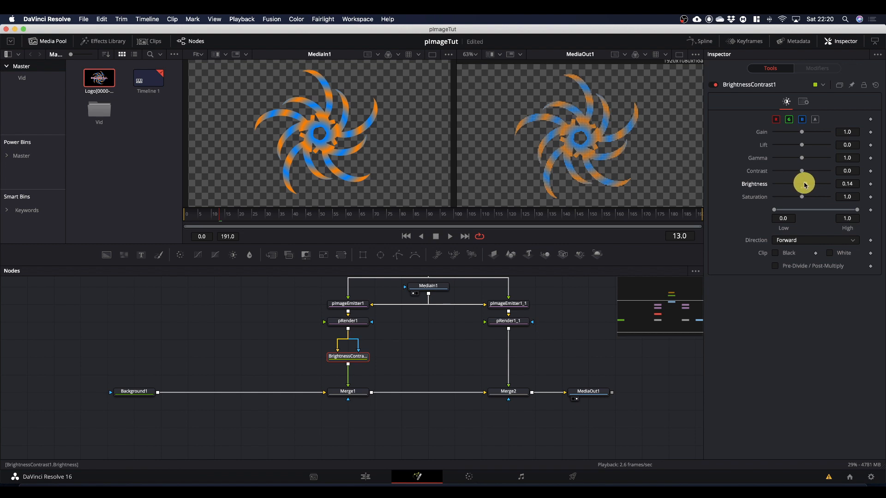
drag(803, 185, 805, 185)
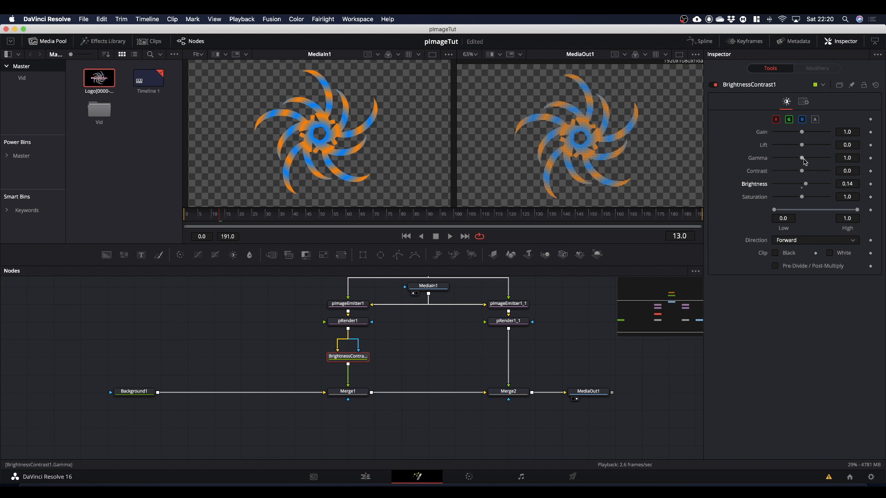
click(802, 133)
drag(802, 133, 804, 134)
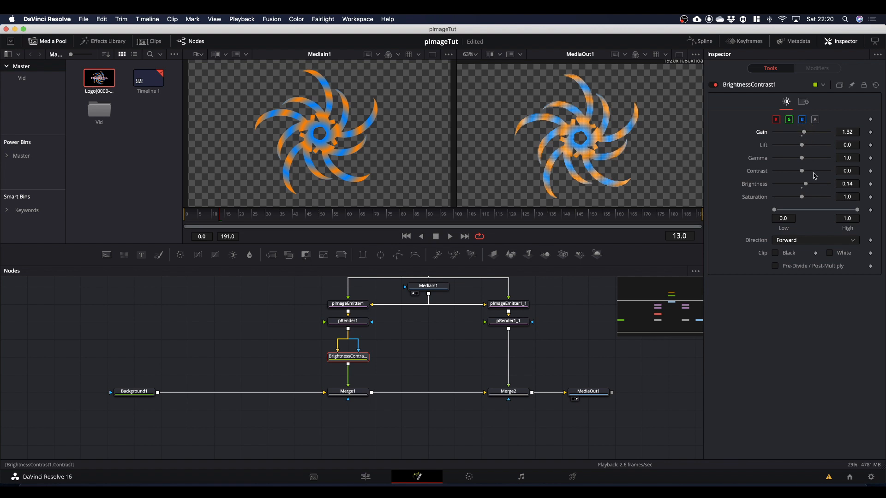
drag(804, 173, 811, 173)
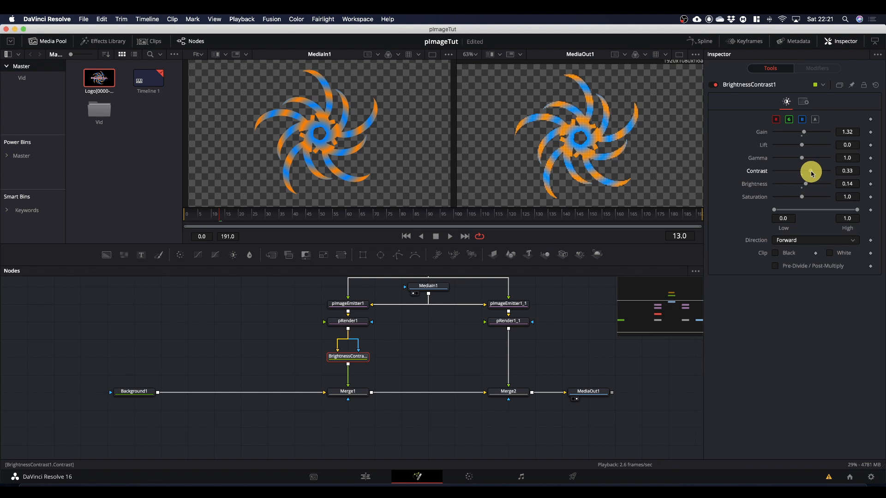
drag(812, 174, 811, 173)
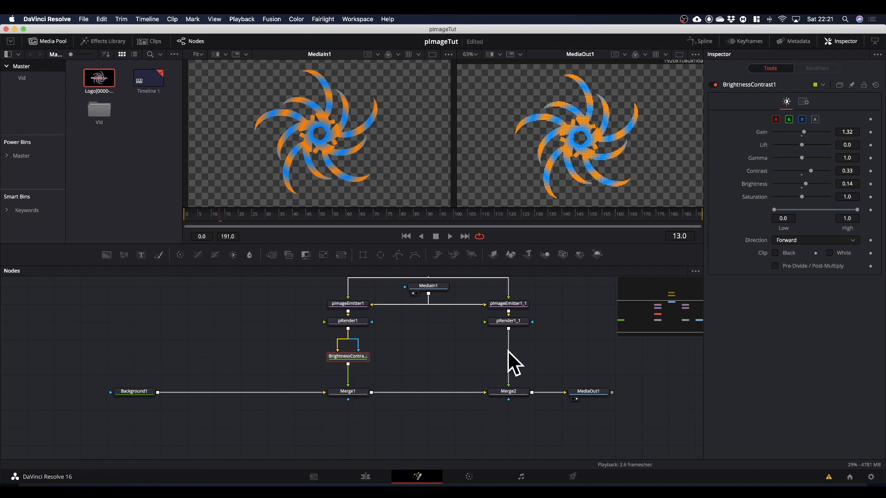
Step: Copy BrightnessContrast1 and paste it as an instance in the empty space between the two particle branches
mouse_move(356, 359)
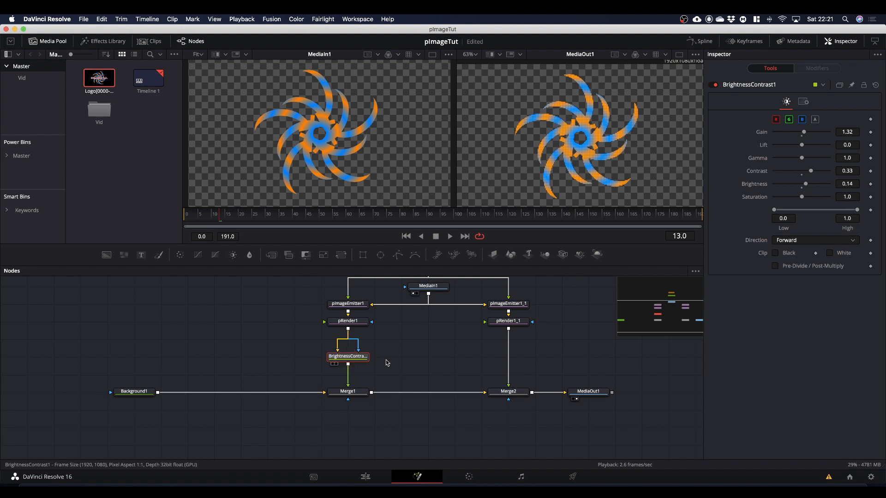
key(super+c)
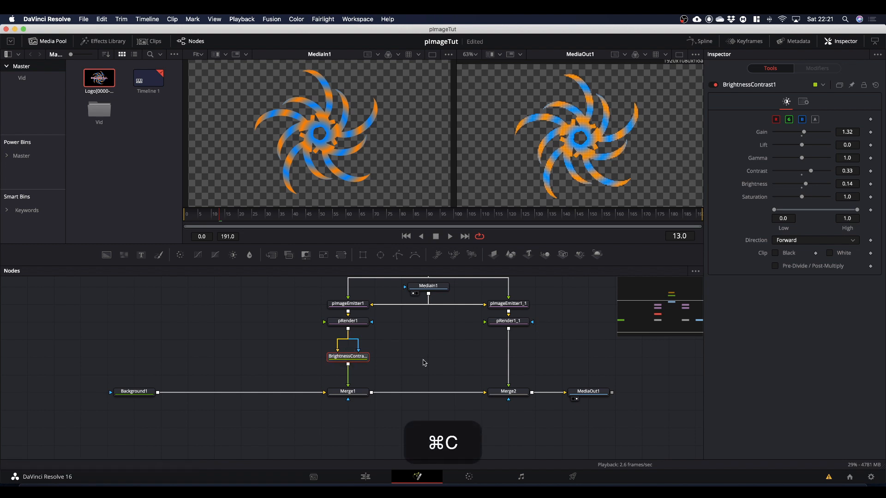
click(425, 361)
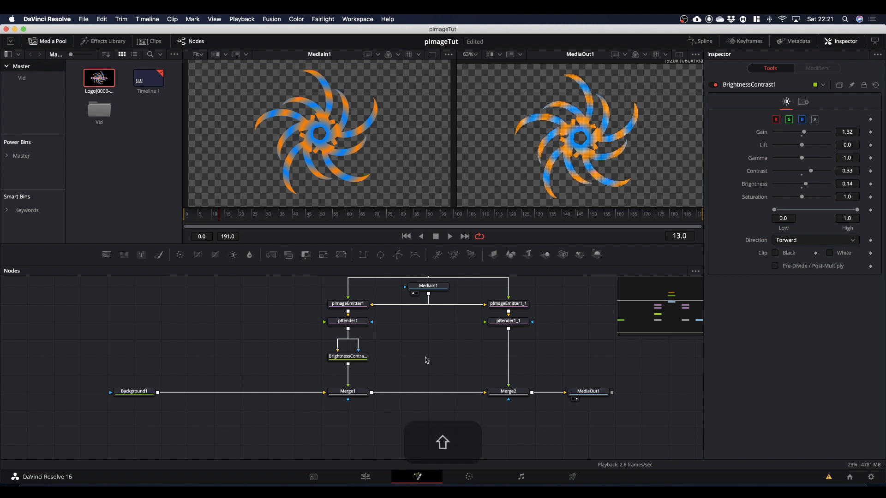
key(shift+super+v)
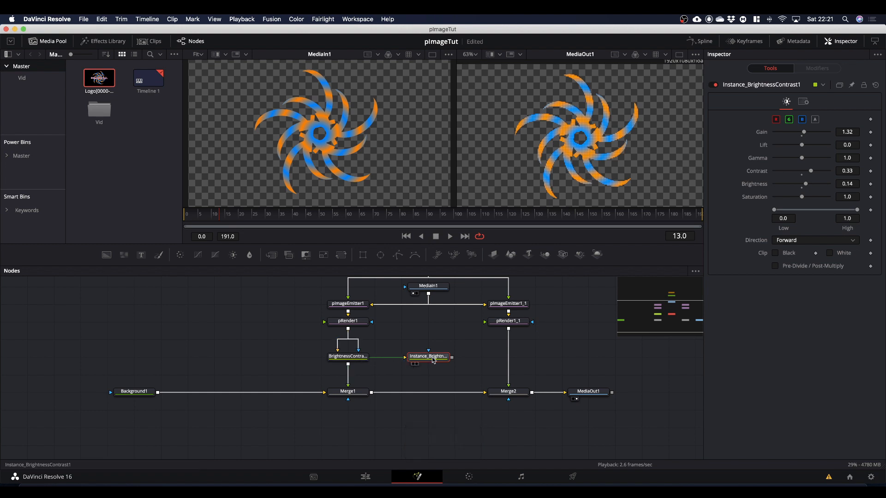
Step: Insert the Brightness/Contrast instance between pRender1_1 and Merge2 and move both Brightness/Contrast nodes up close beneath their pRender nodes
drag(433, 361, 509, 356)
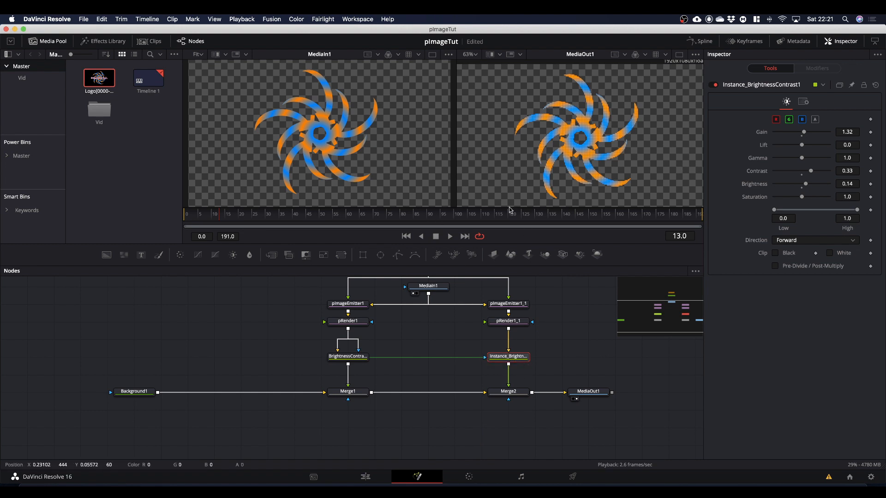
click(493, 218)
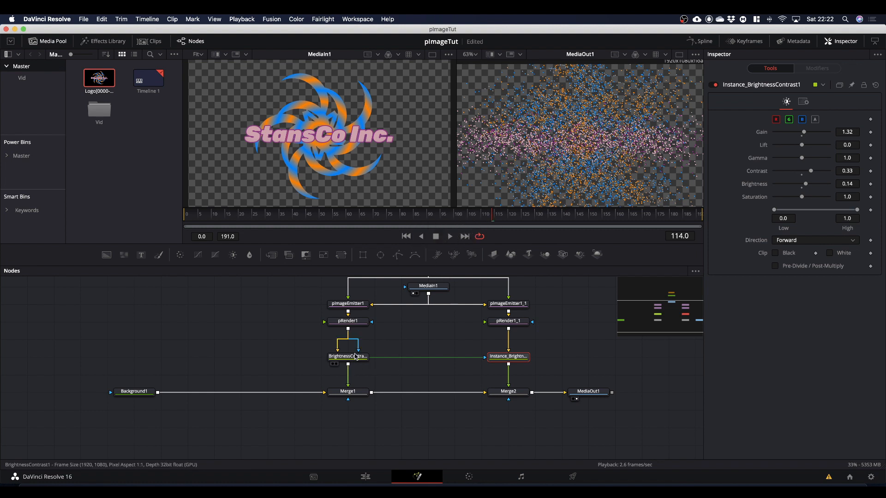
drag(355, 357, 356, 340)
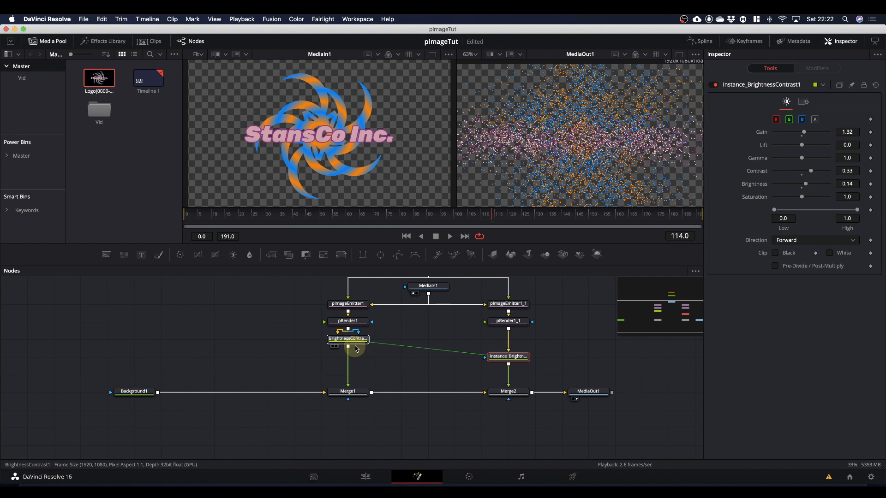
drag(514, 360, 513, 343)
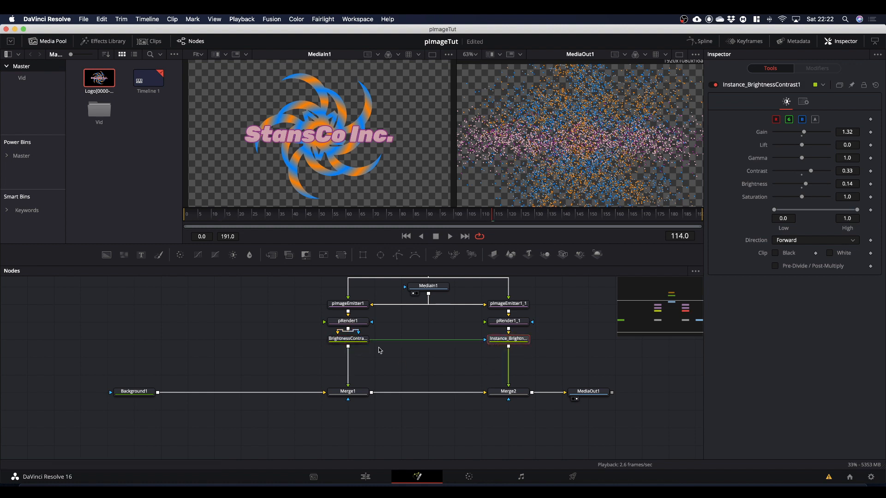
Step: Go to frame 65 and insert a Rays node between BrightnessContrast1 and Merge1
drag(352, 215, 372, 217)
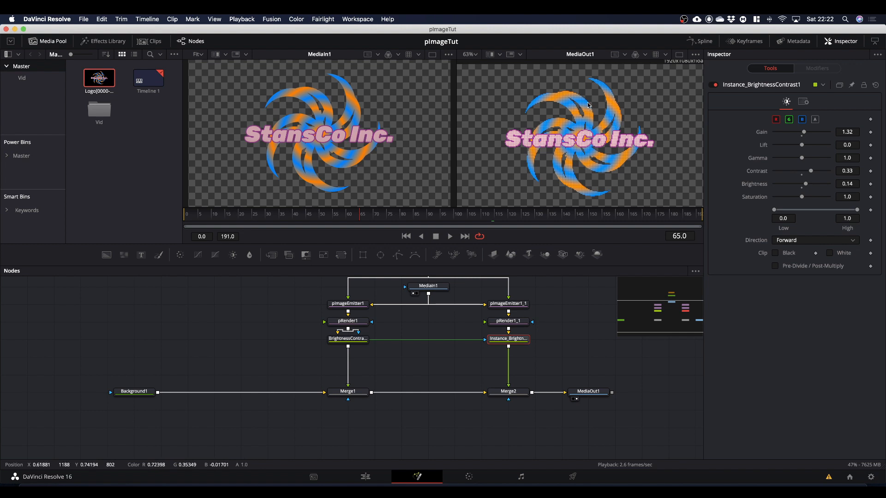
click(358, 341)
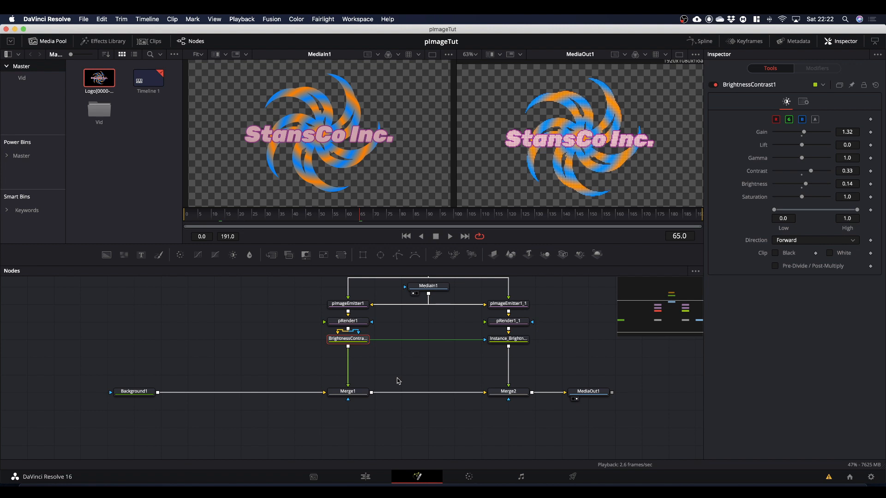
key(shift+space)
text(ray)
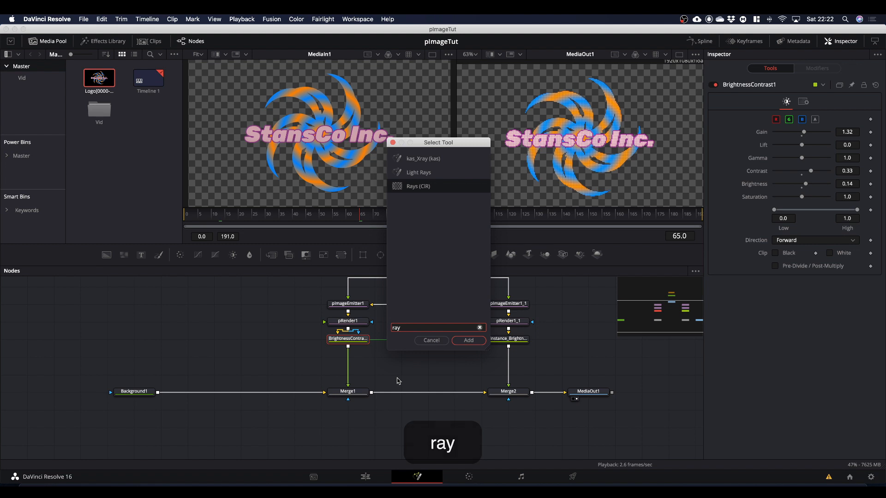
key(Return)
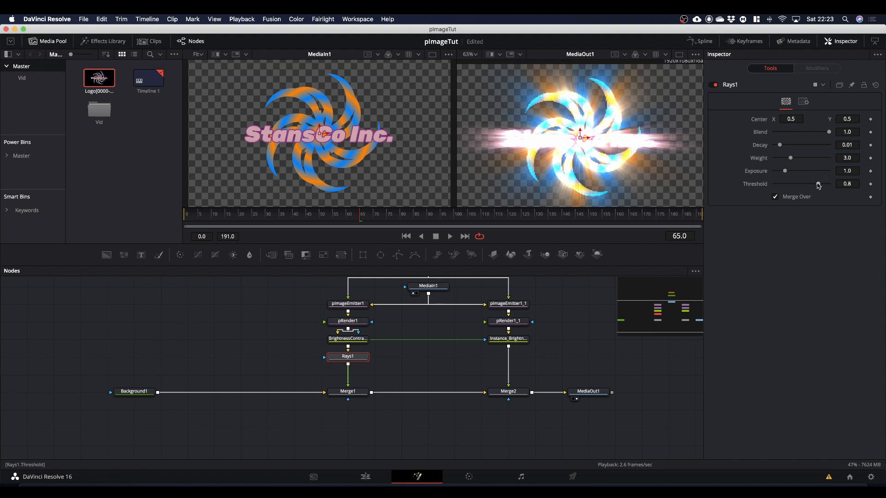
Step: Soften the glow by setting Rays1's Decay to 0.0142, Weight to 0.39 and Threshold to 0.858
drag(791, 160, 778, 159)
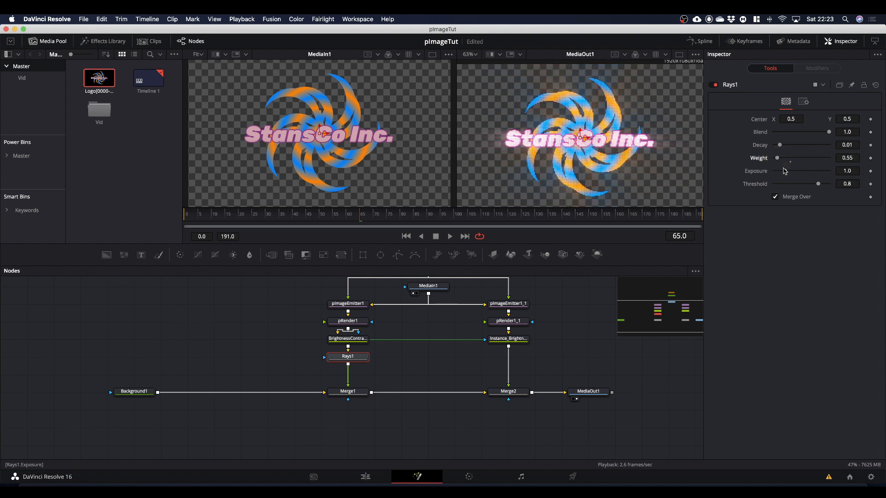
mouse_move(819, 186)
mouse_down()
mouse_move(800, 186)
mouse_move(821, 184)
mouse_up()
mouse_move(780, 146)
mouse_down()
mouse_move(769, 145)
mouse_move(784, 148)
mouse_move(776, 159)
mouse_up()
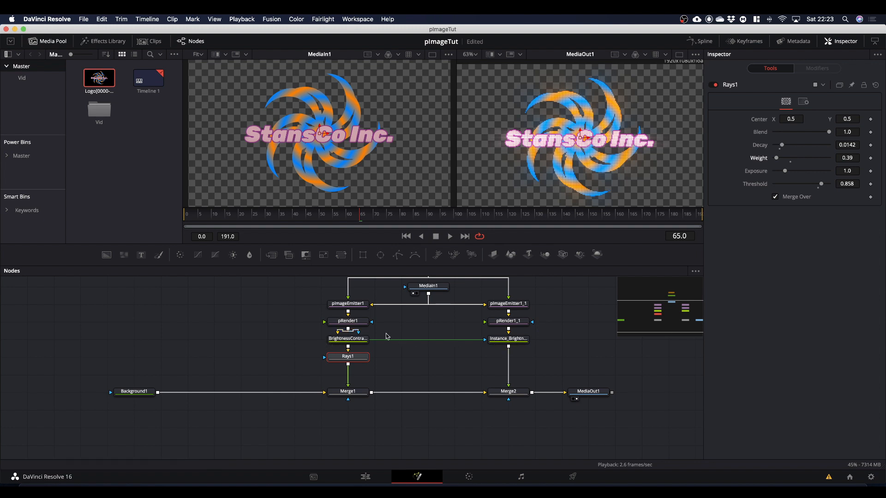
Step: Copy Rays1, paste it as an instance and insert it between the Brightness/Contrast instance and Merge2
click(348, 358)
key(super+c)
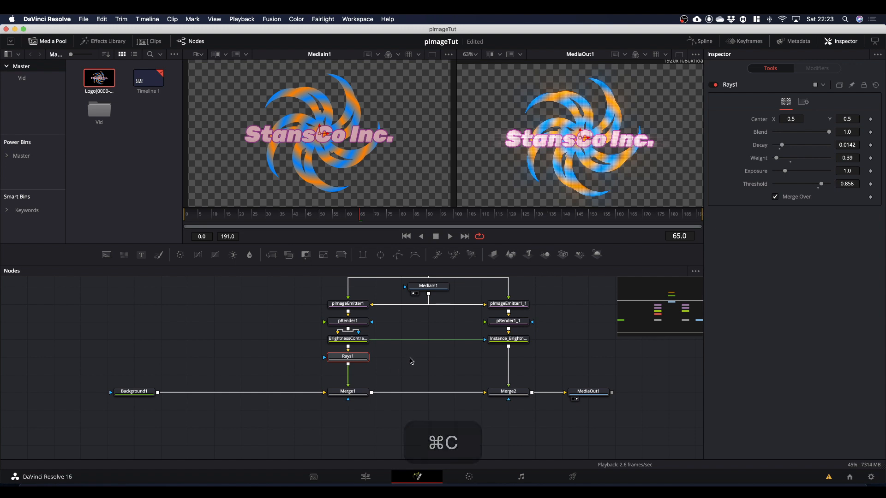
click(410, 359)
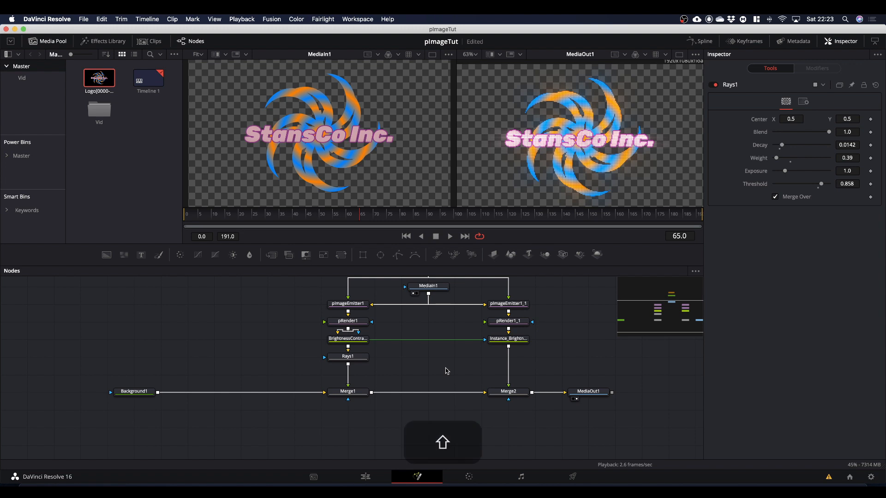
key(super+shift+v)
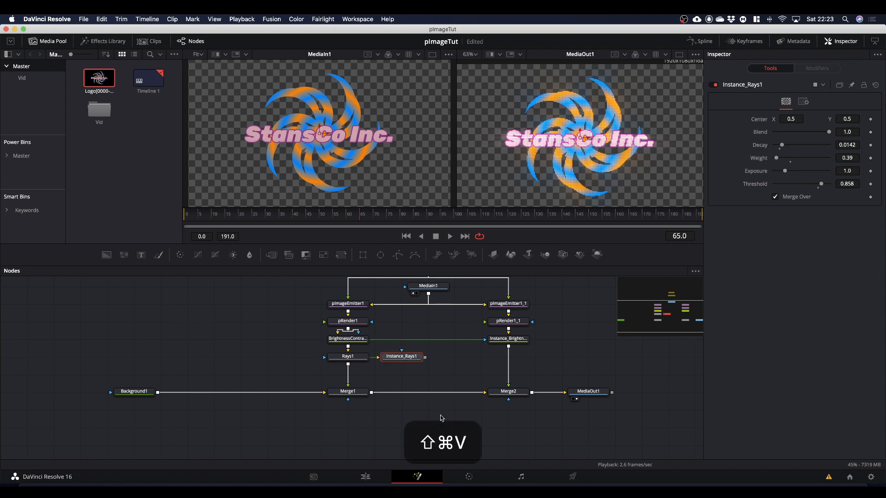
drag(415, 358, 512, 361)
key(shift)
click(517, 361)
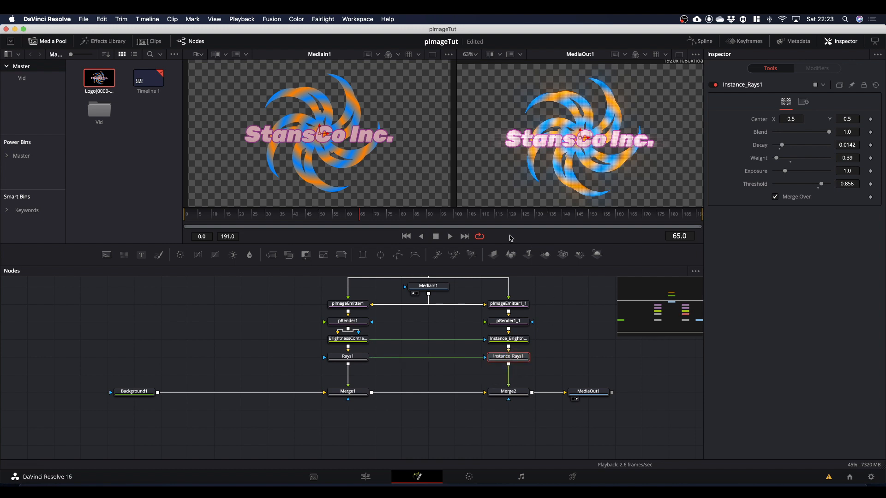
Step: Check the glowing particles at frame 114 and play the animation from frame 0
click(493, 216)
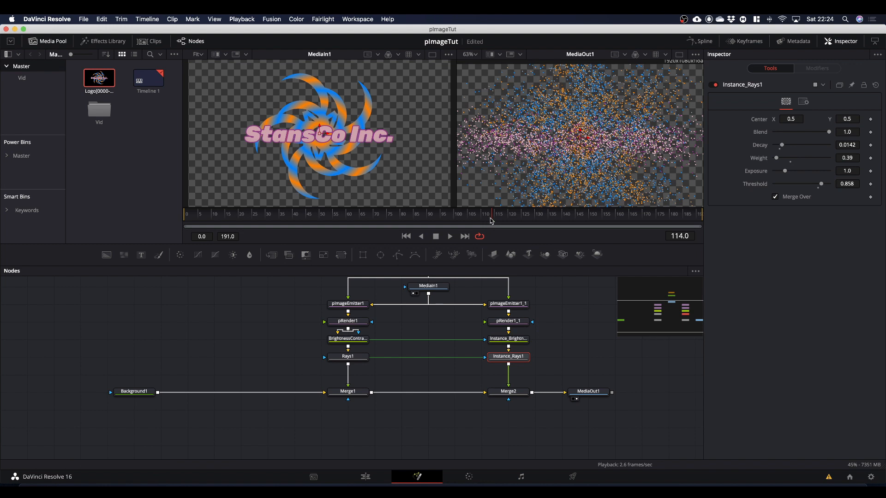
drag(493, 216, 175, 237)
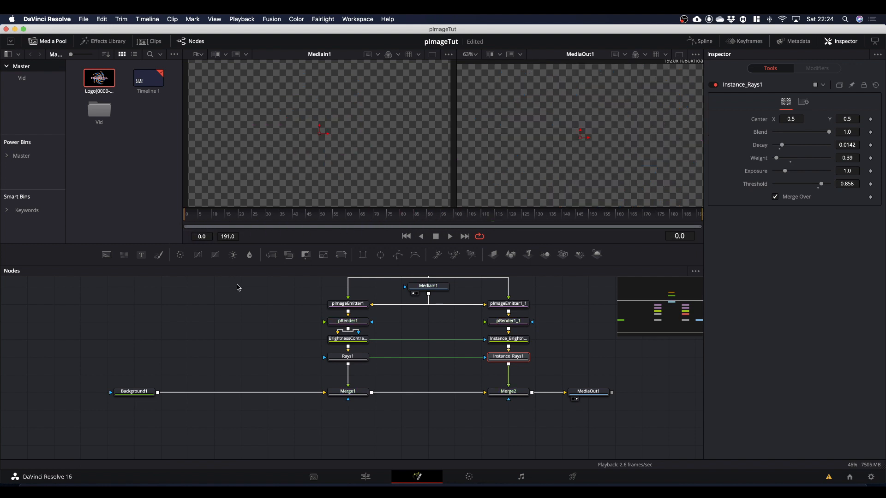
key(space)
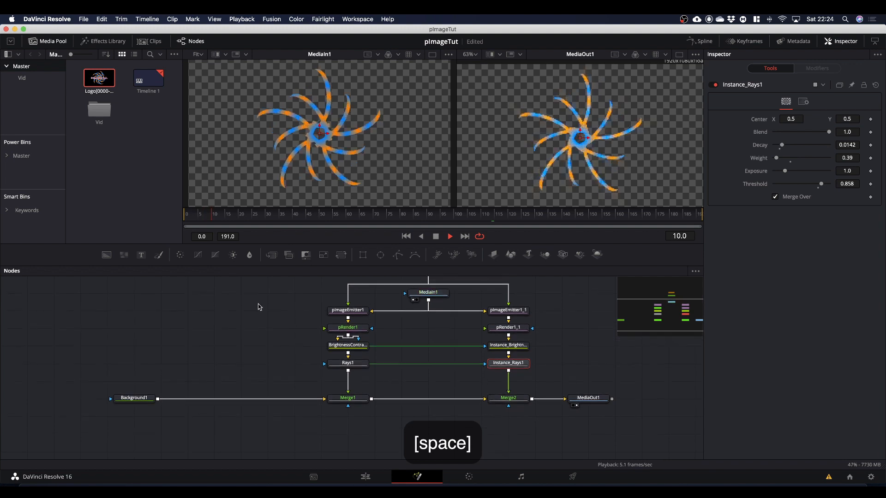
scroll(259, 307, up, 3)
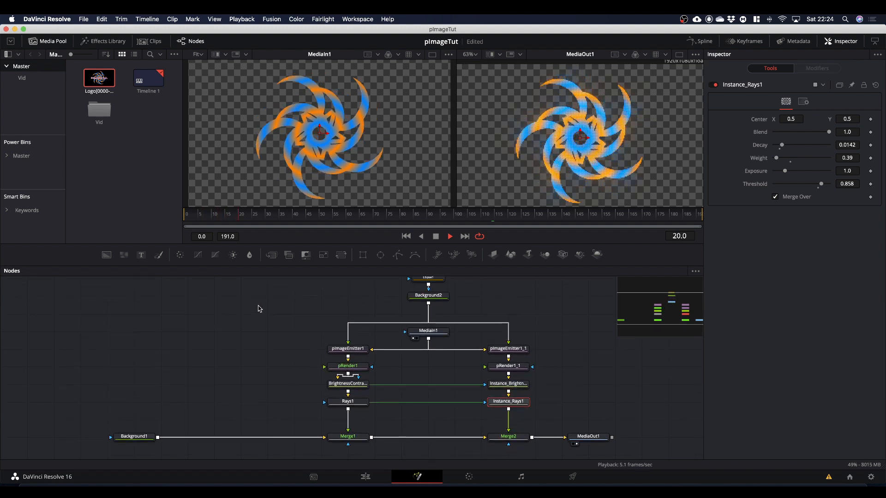
click(517, 238)
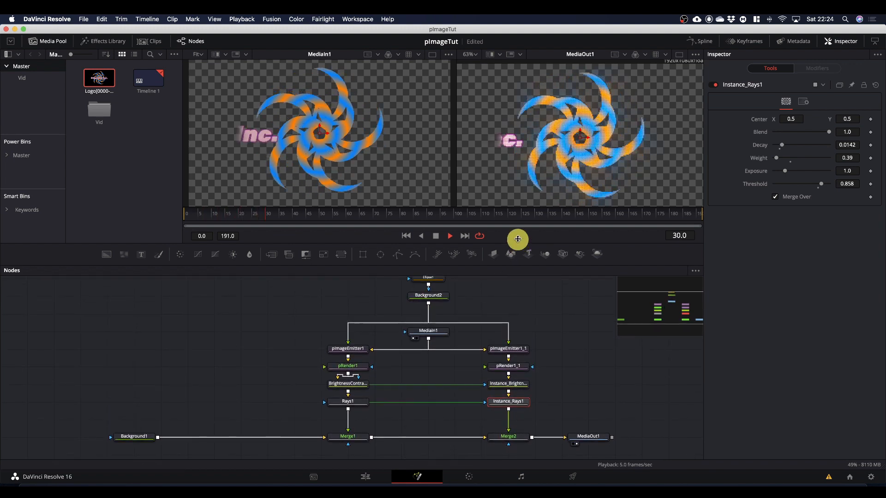
drag(518, 239, 517, 222)
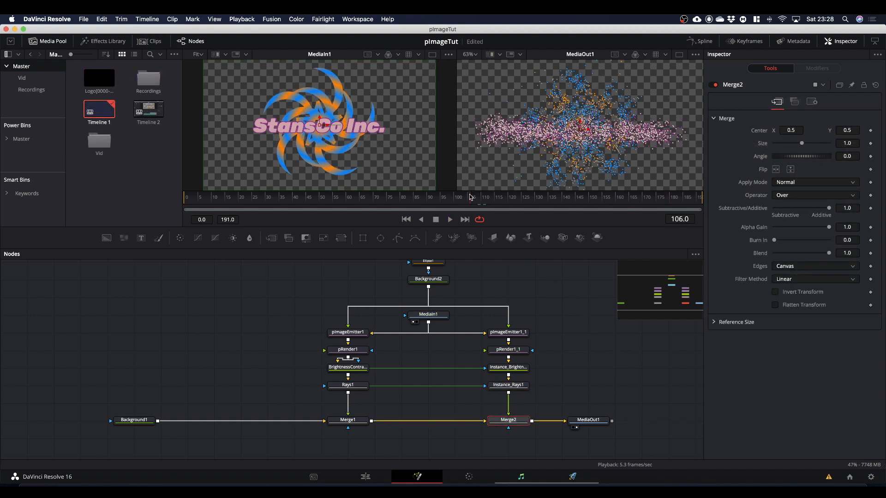
Step: Go to frame 108 and connect pRender1_1's output to the effect mask input of the Brightness/Contrast instance as well
mouse_move(473, 202)
mouse_down()
mouse_move(433, 199)
mouse_move(538, 203)
mouse_move(431, 214)
mouse_move(474, 214)
mouse_up()
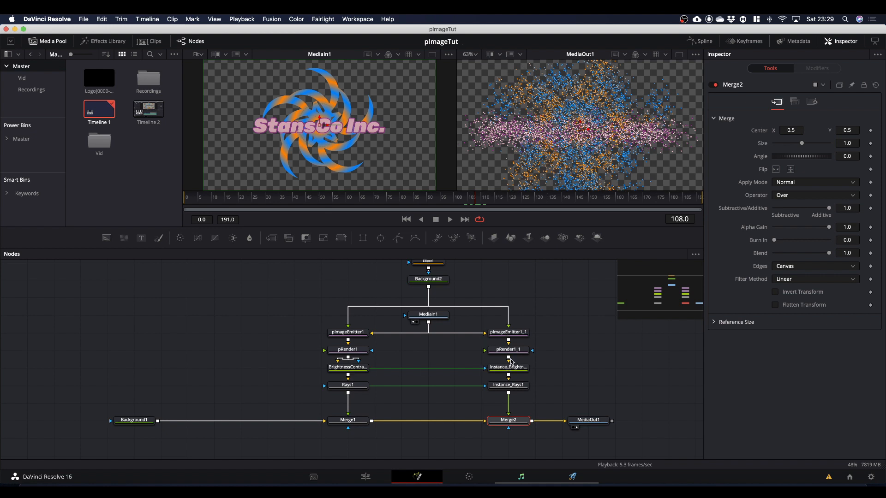
drag(510, 359, 482, 368)
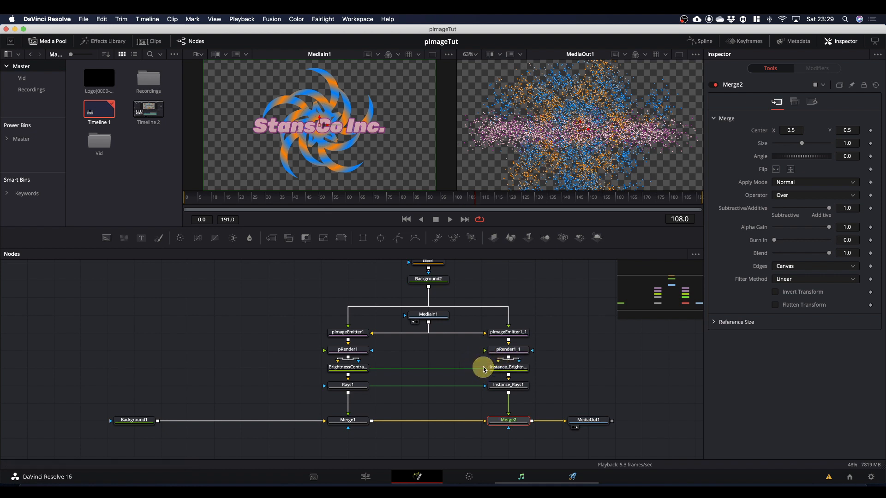